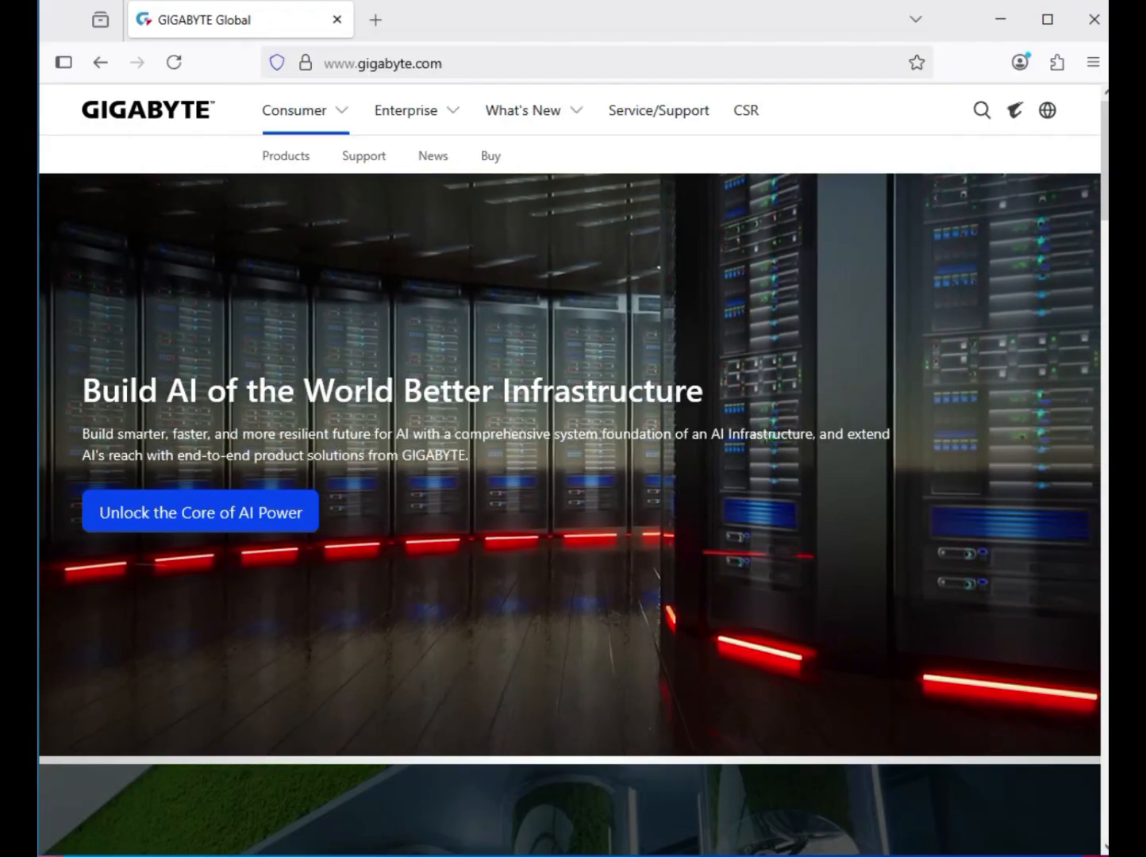
Search gigabyte.com for 'B850 AORUS STEALTH ICE' to list its product result
{"action": "left_click", "coordinate": [982, 111]}
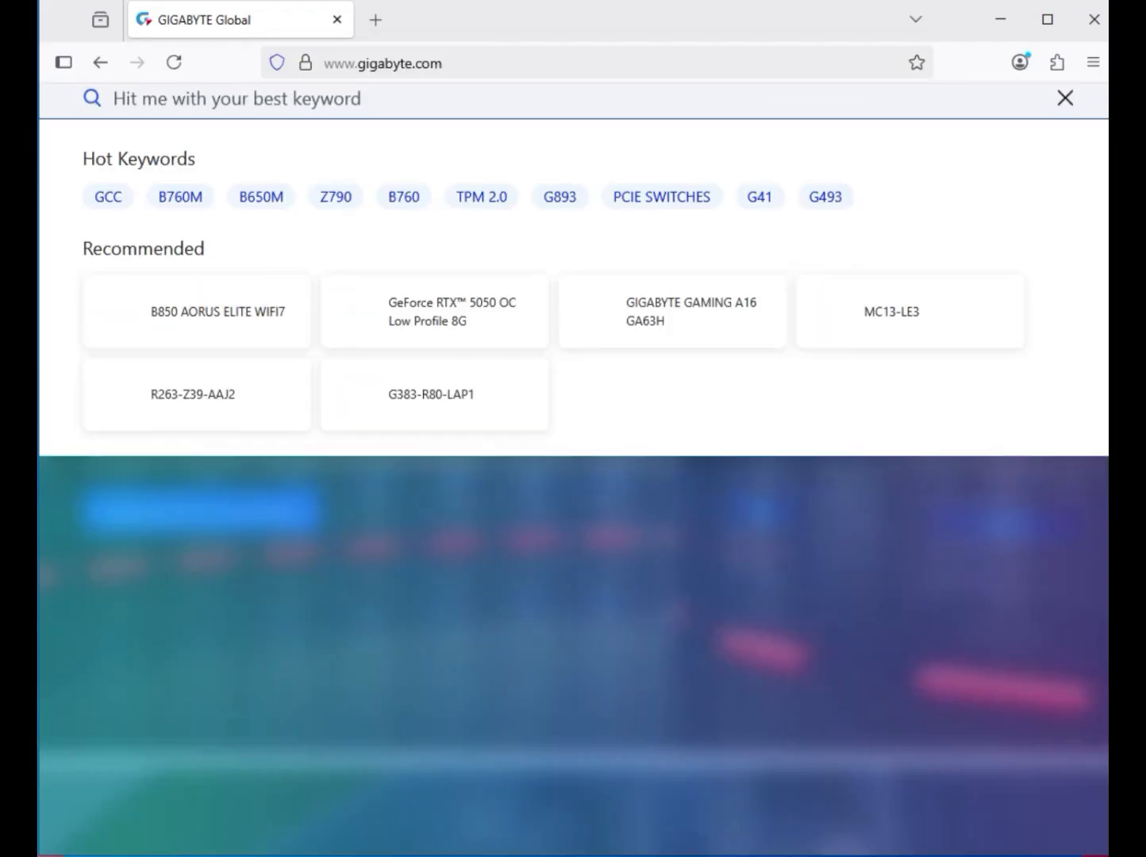
{"action": "type", "text": "B850 AORUS STEALTH ICE"}
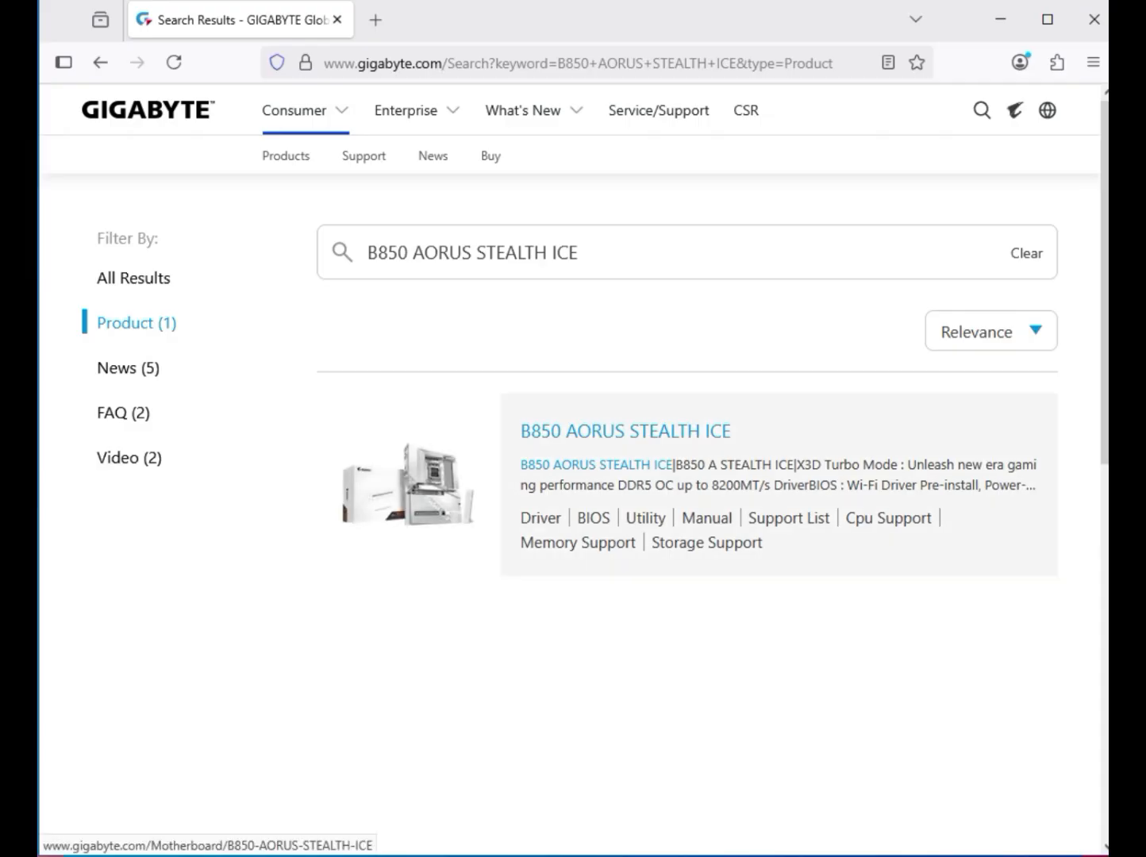
Open the B850 AORUS STEALTH ICE product page in a new tab and go to its Support section
{"action": "left_click", "coordinate": [626, 431]}
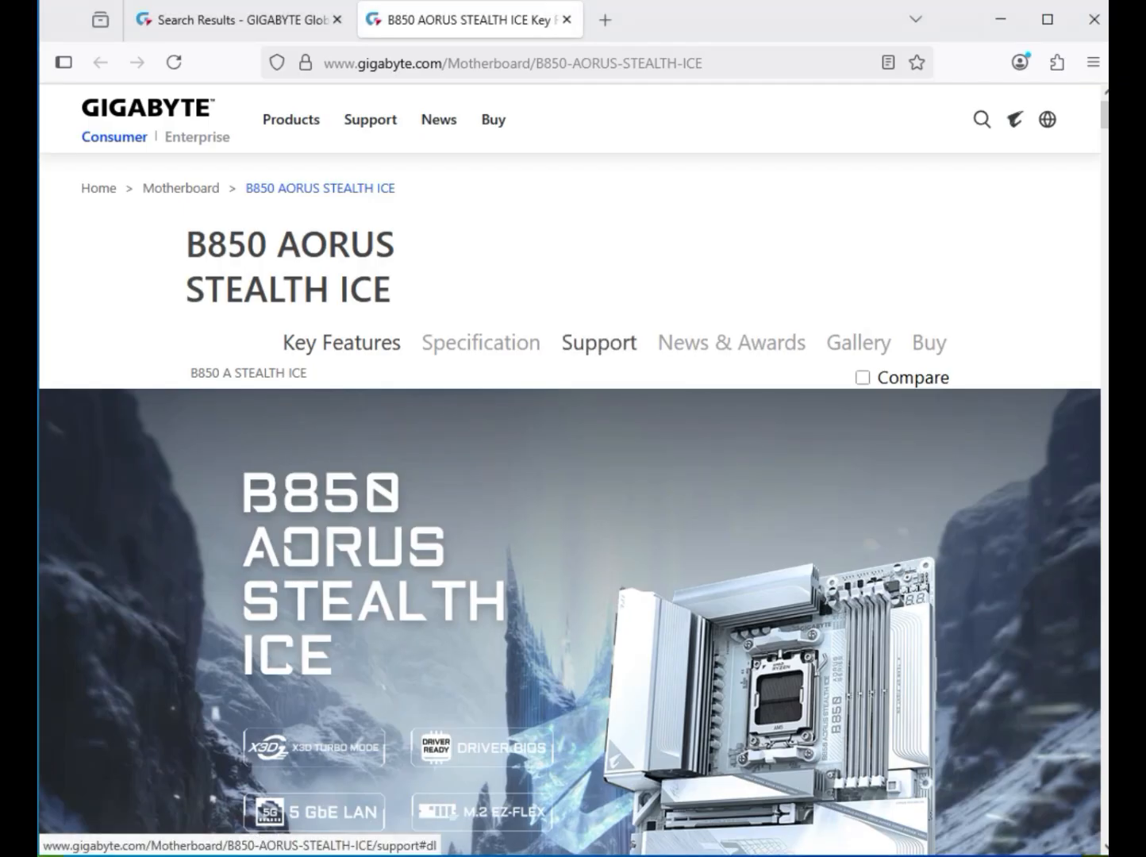
{"action": "left_click", "coordinate": [599, 342]}
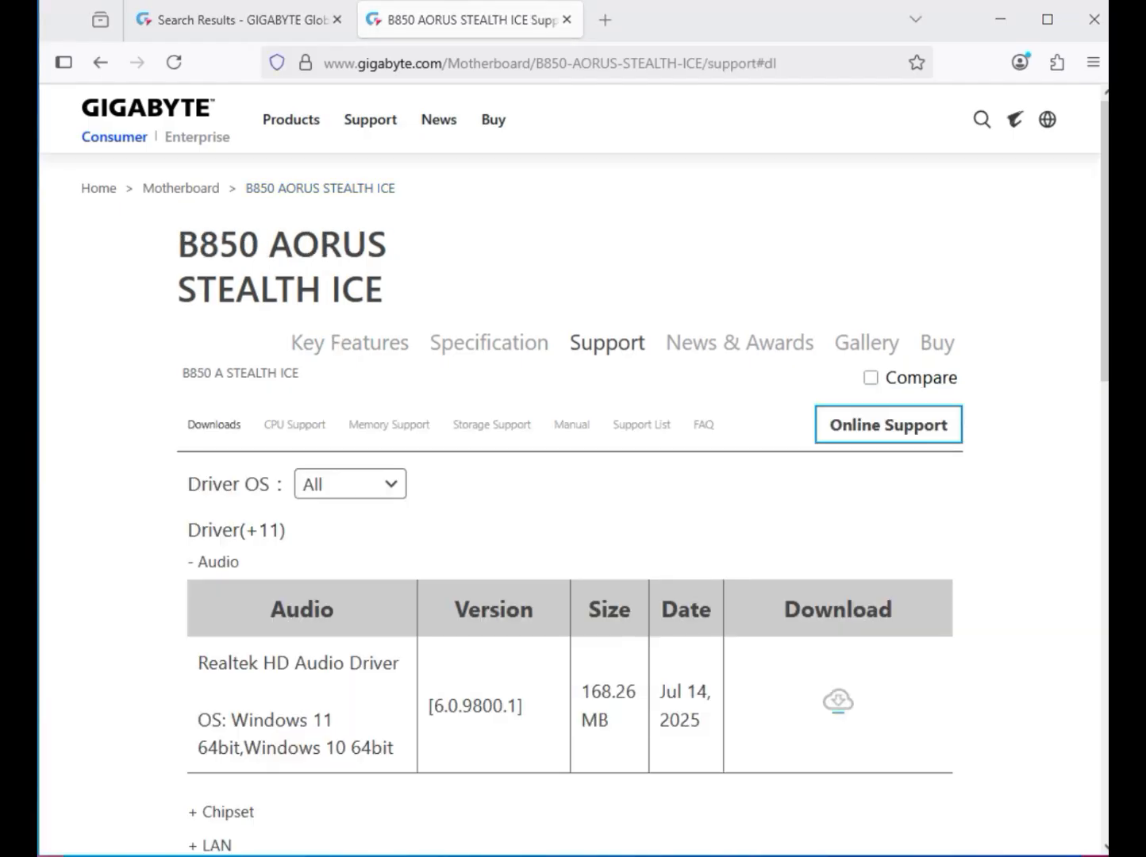
Filter drivers to Windows 11 64bit and download the Realtek HD Audio Driver
{"action": "left_click", "coordinate": [350, 484]}
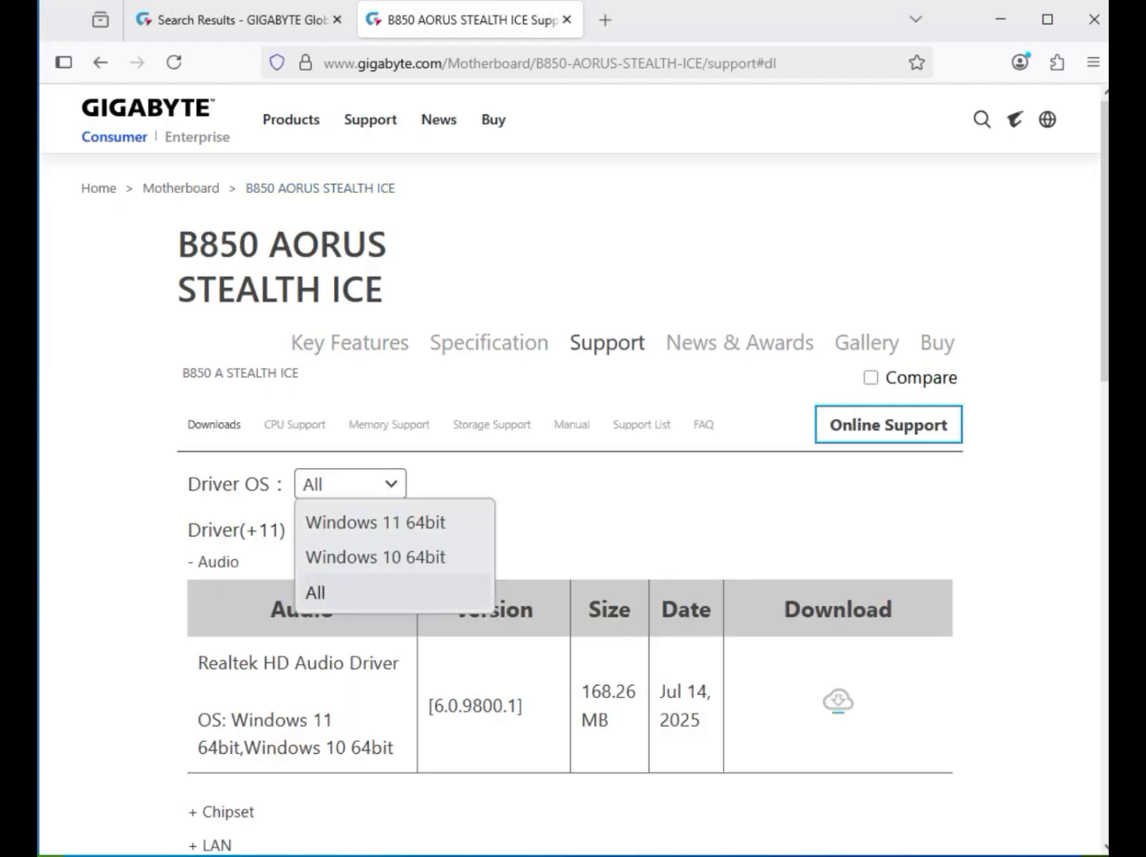
{"action": "left_click", "coordinate": [376, 522]}
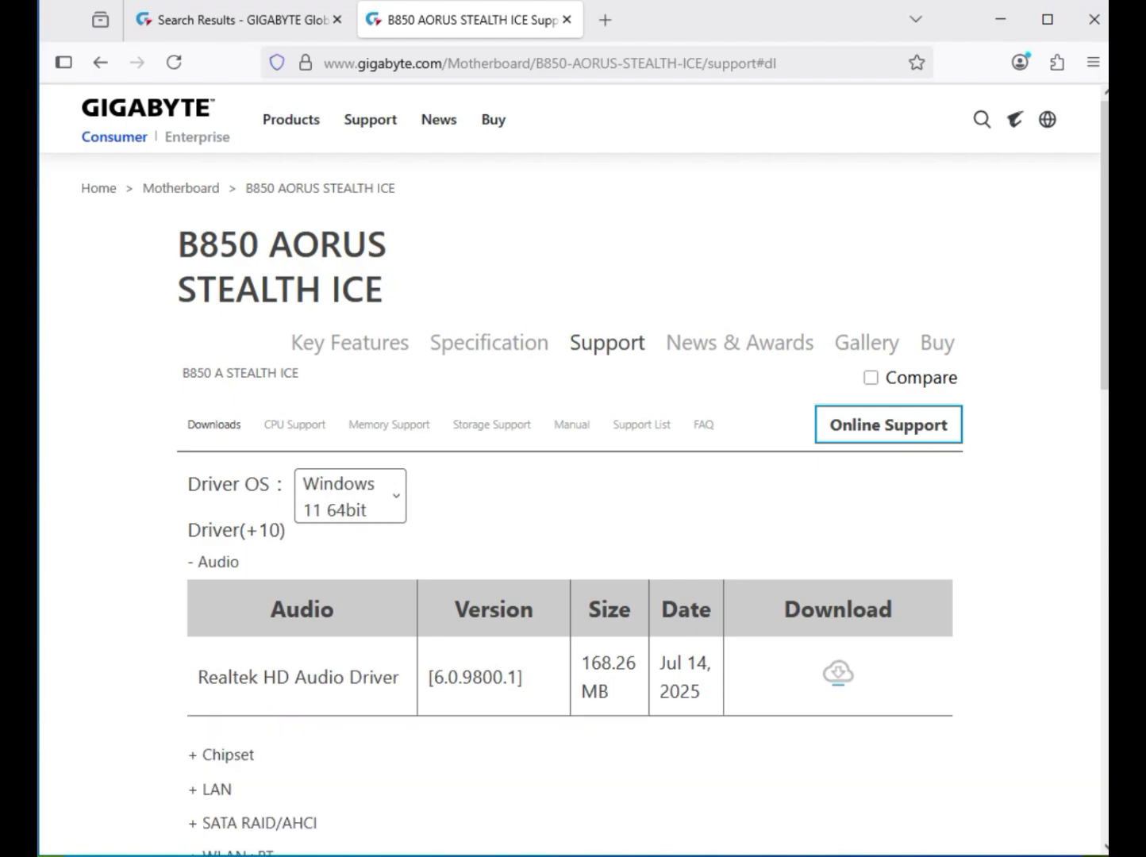
{"action": "double_click", "coordinate": [218, 561]}
{"action": "left_click_drag", "start_coordinate": [295, 677], "coordinate": [459, 677]}
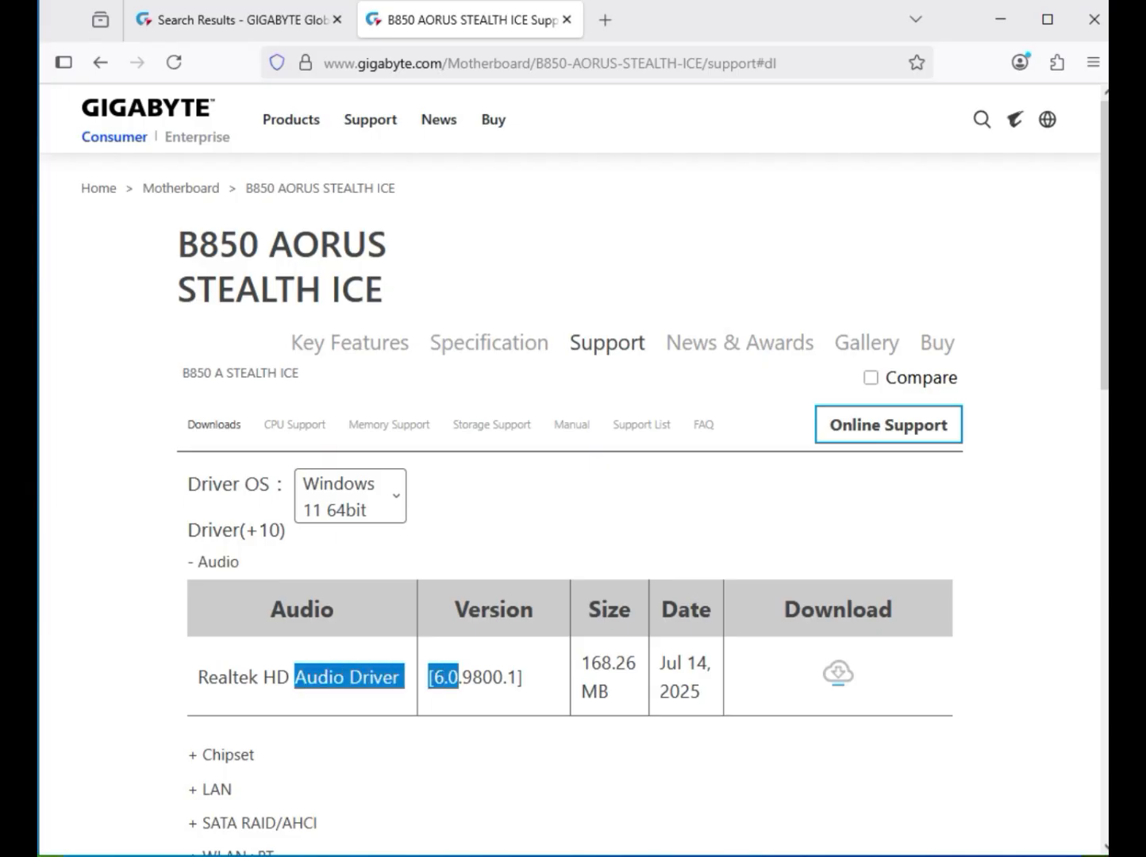
{"action": "left_click", "coordinate": [838, 673]}
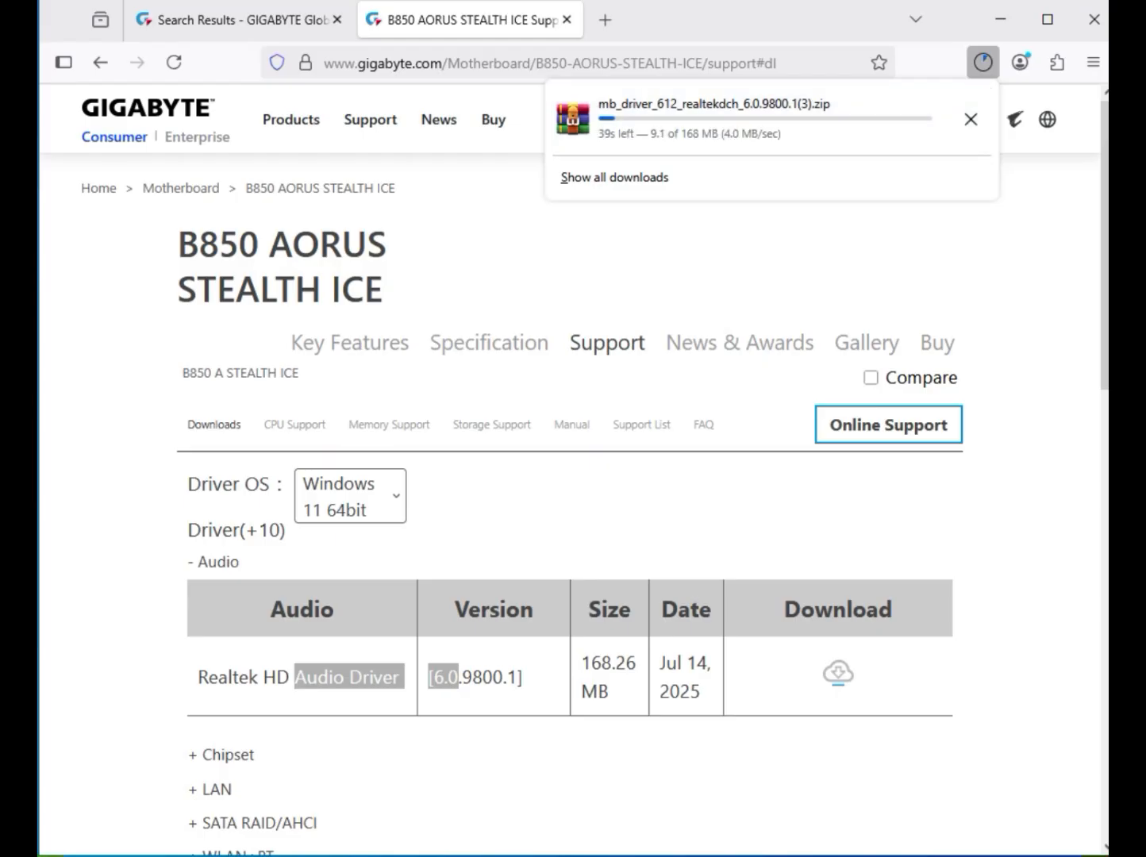
Dismiss the downloads panel and expand the Chipset driver list
{"action": "scroll", "coordinate": [574, 470], "scroll_direction": "down", "scroll_amount": 2}
{"action": "key", "text": "Escape"}
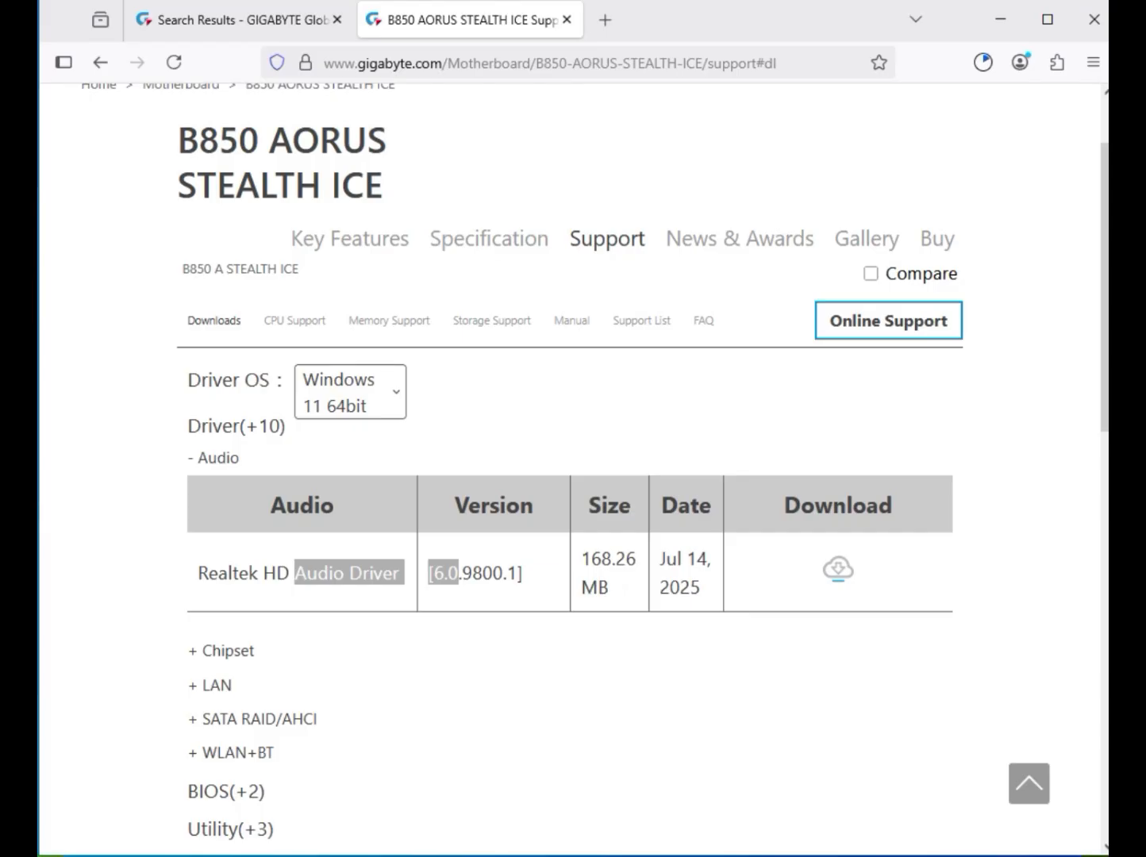
{"action": "left_click", "coordinate": [227, 650]}
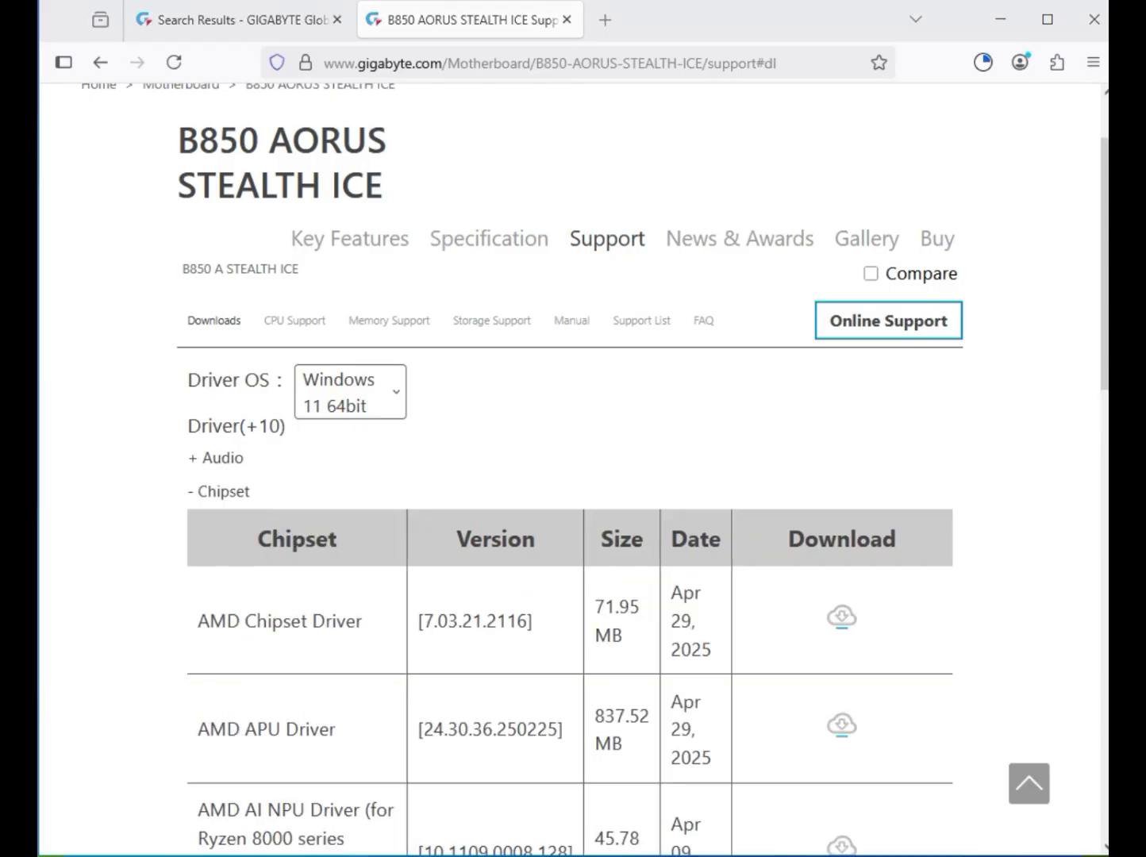
{"action": "left_click_drag", "start_coordinate": [197, 620], "coordinate": [367, 620]}
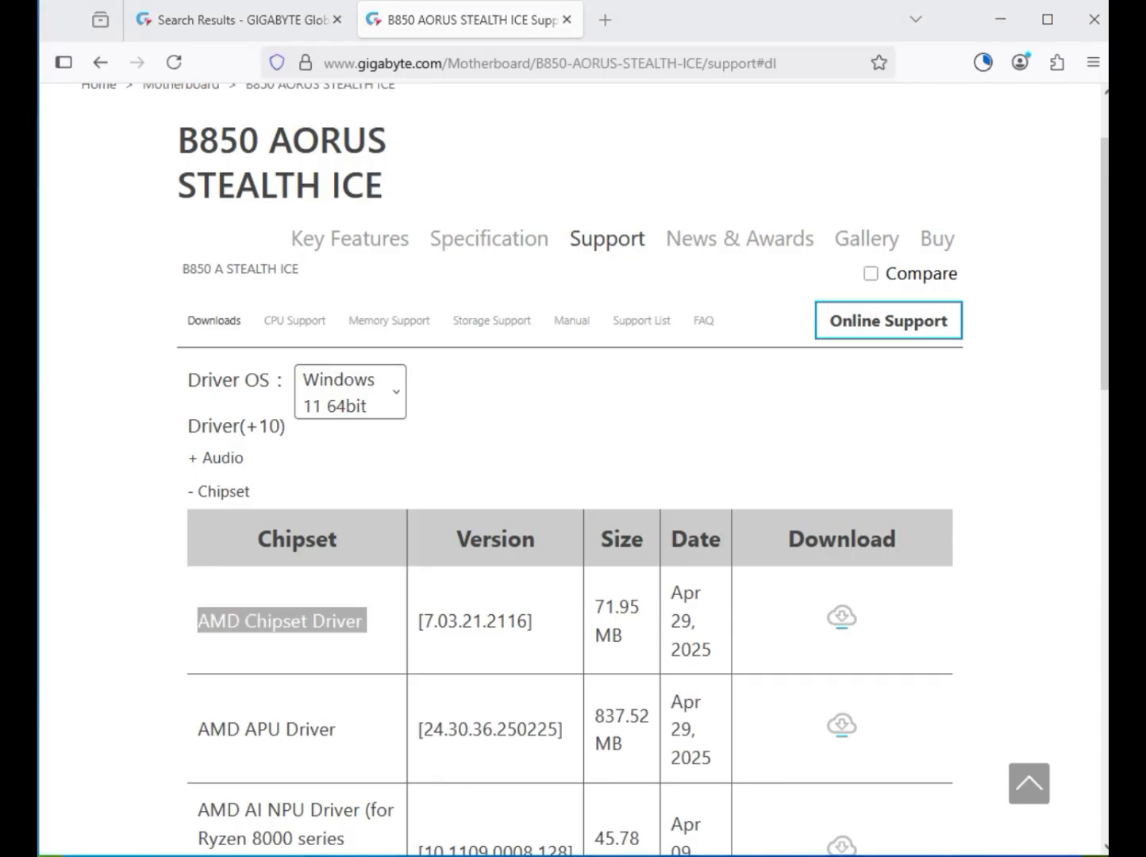
{"action": "scroll", "coordinate": [569, 476], "scroll_direction": "down", "scroll_amount": 3}
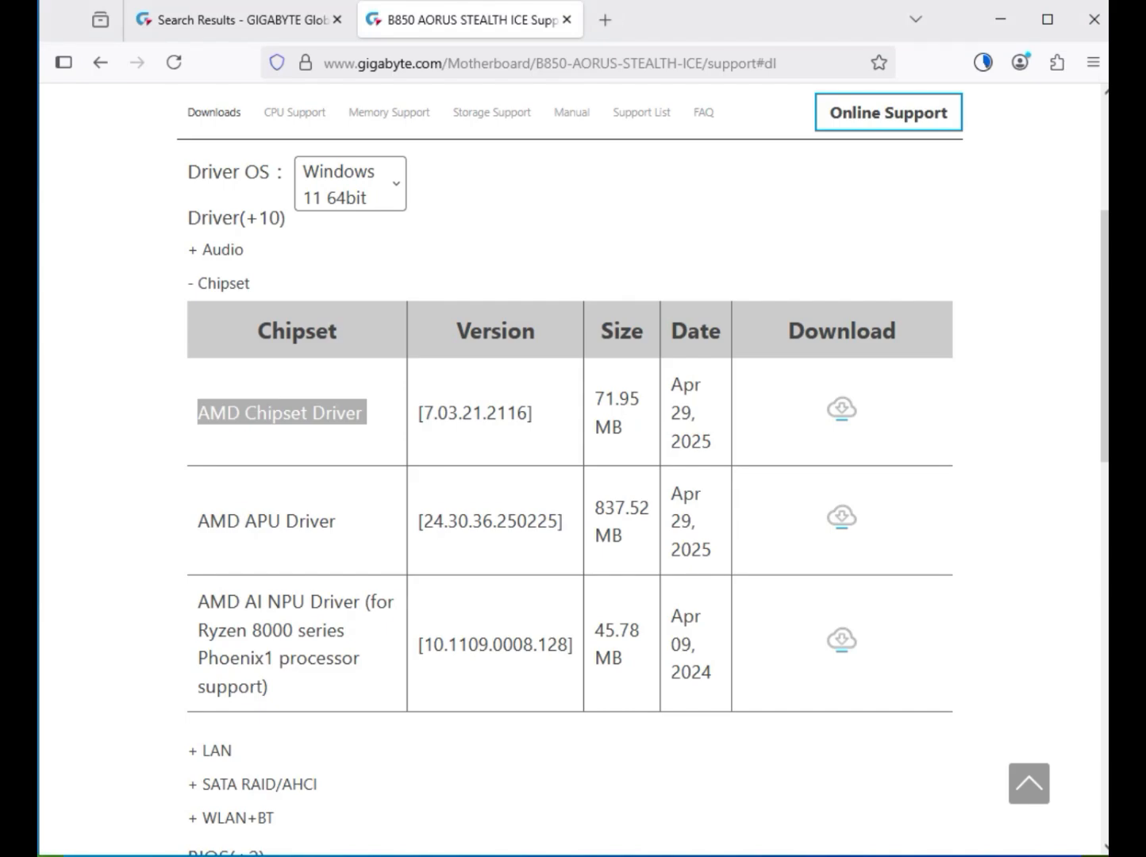
{"action": "scroll", "coordinate": [569, 476], "scroll_direction": "down", "scroll_amount": 3}
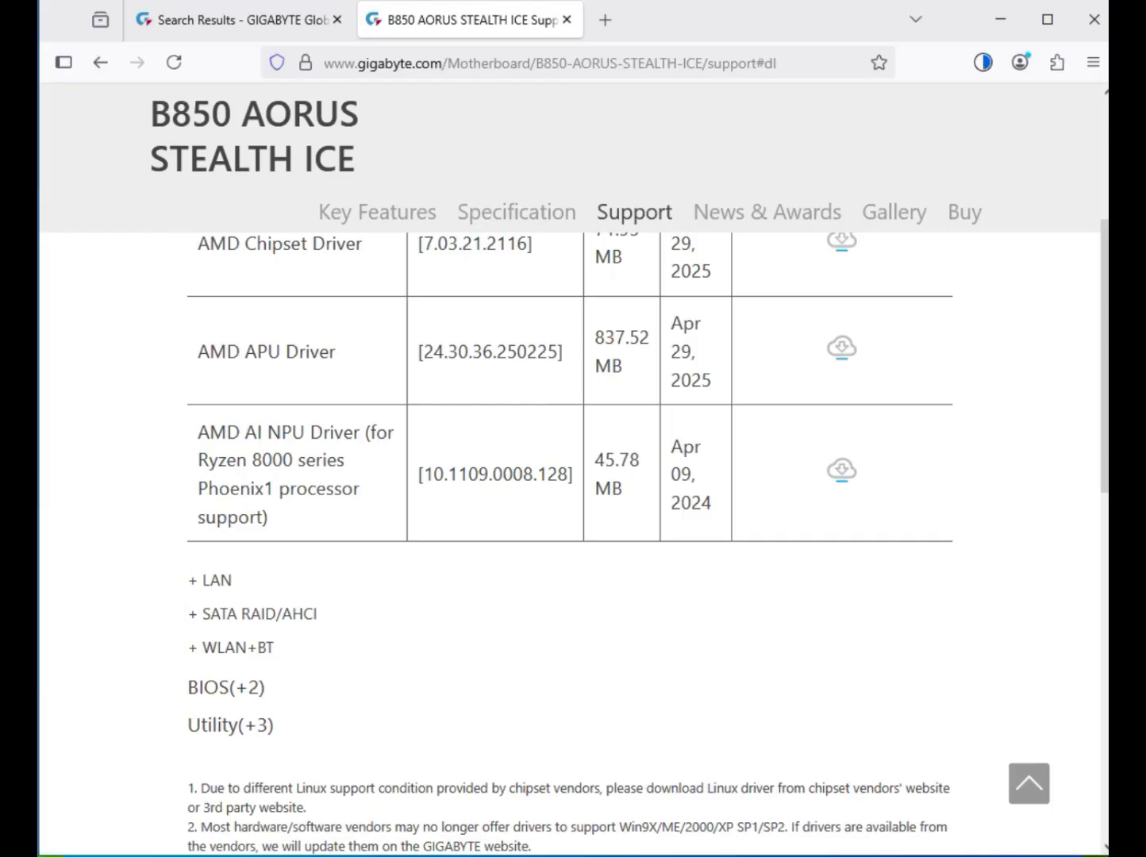
Expand the LAN list and review the Realtek LAN driver's name, version, size and date
{"action": "left_click", "coordinate": [211, 580]}
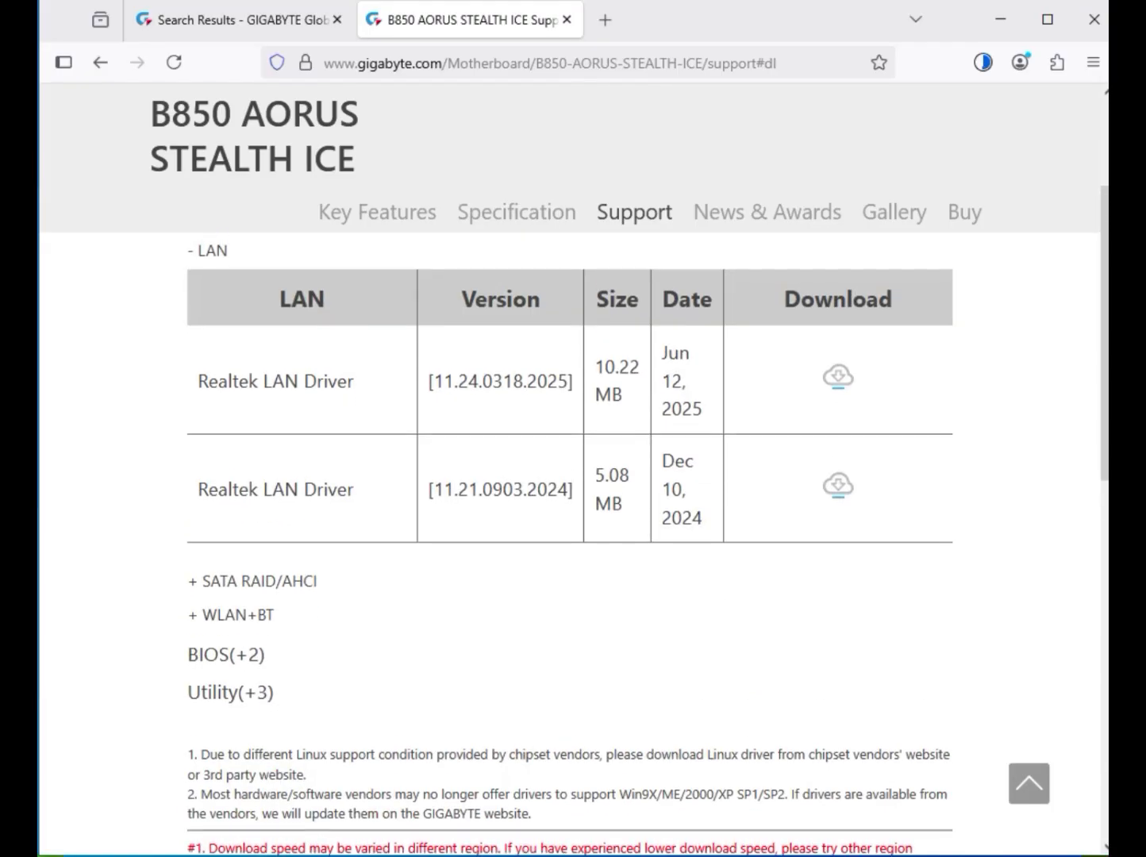
{"action": "left_click_drag", "start_coordinate": [207, 381], "coordinate": [304, 381]}
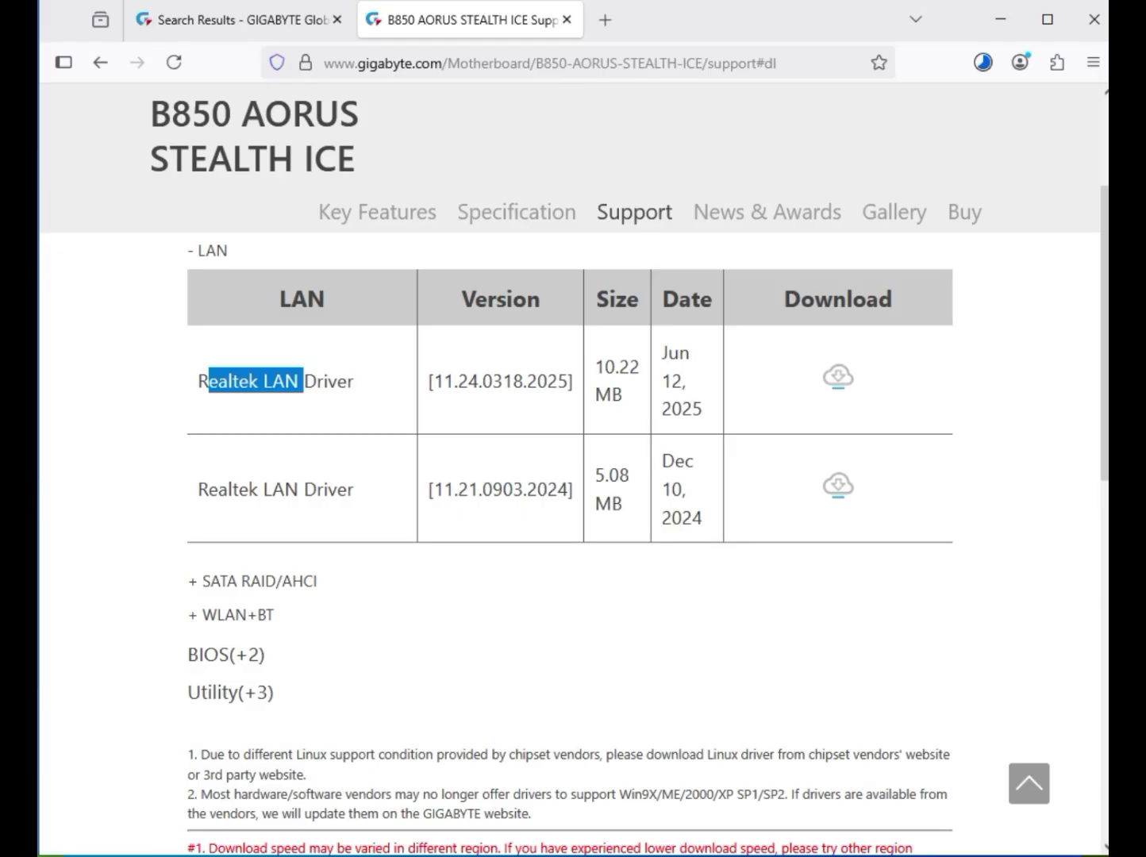
{"action": "left_click_drag", "start_coordinate": [304, 381], "coordinate": [687, 382]}
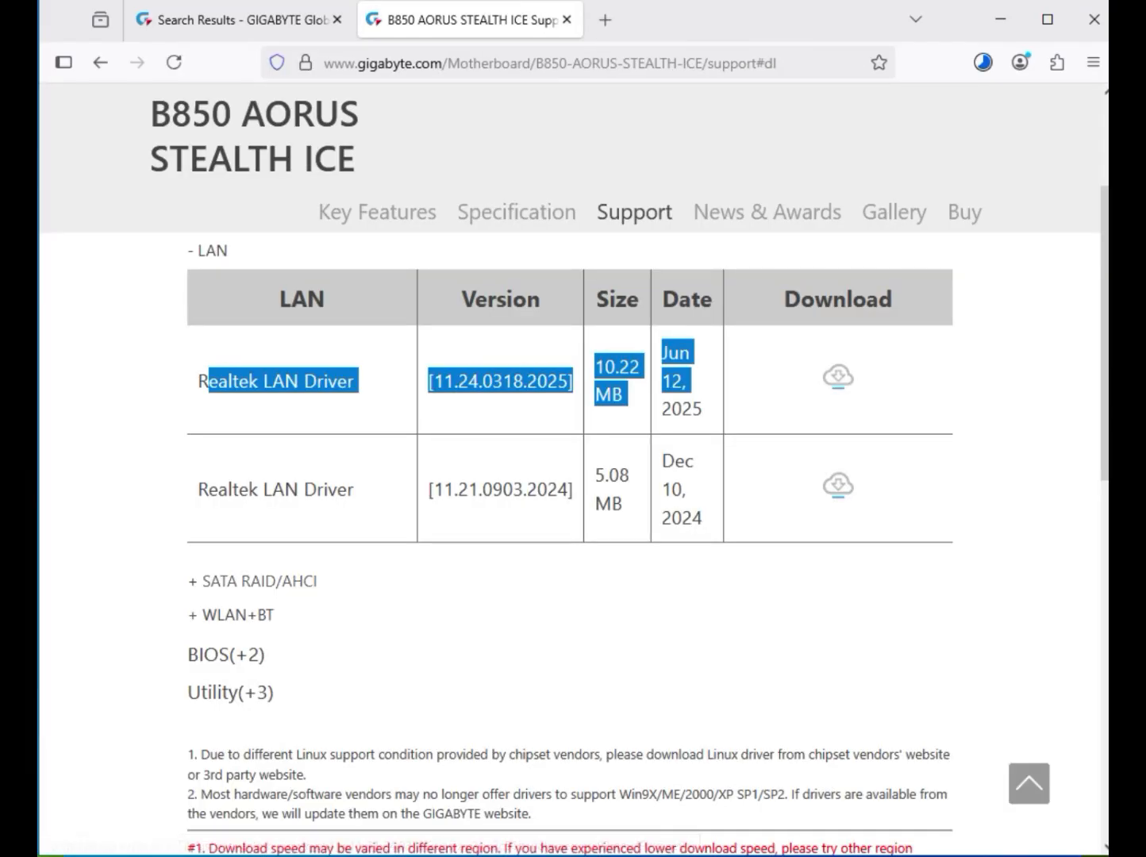
Expand WLAN+BT and download the Realtek WIFI and Realtek Bluetooth drivers
{"action": "left_click", "coordinate": [236, 614]}
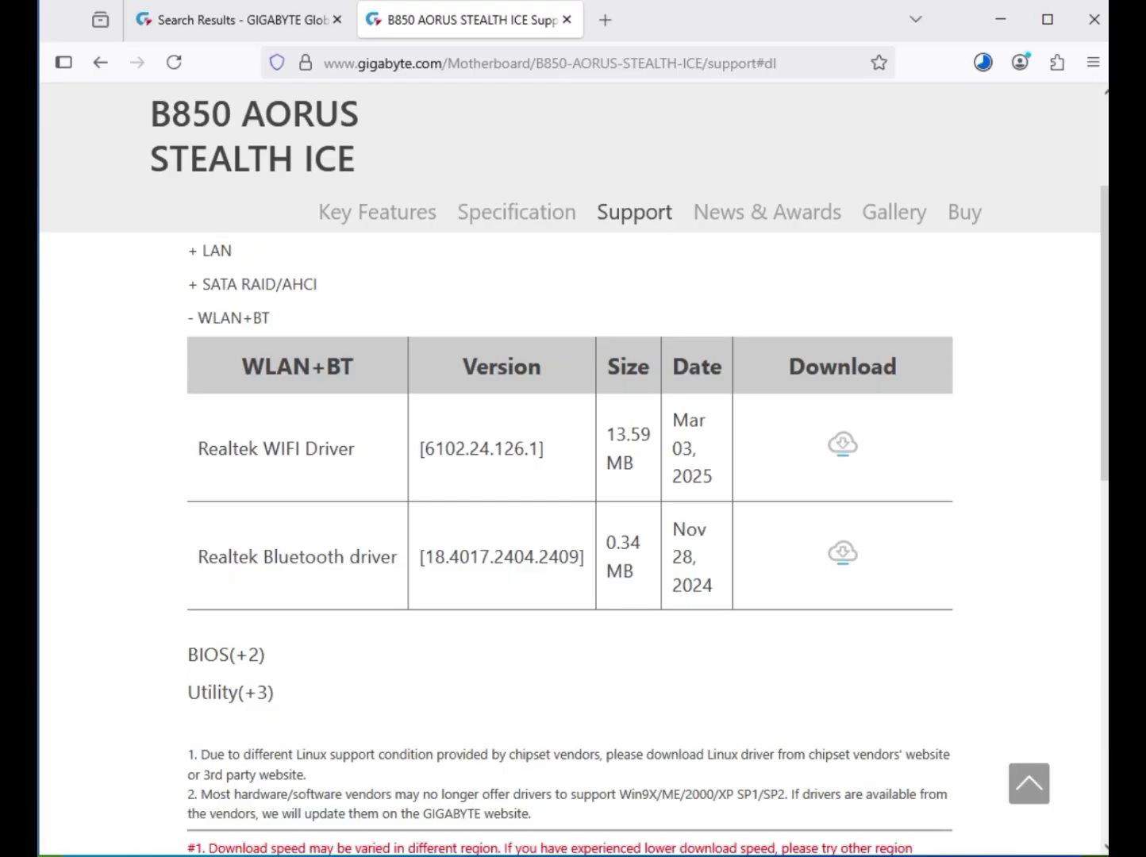
{"action": "left_click_drag", "start_coordinate": [263, 450], "coordinate": [355, 449]}
{"action": "left_click_drag", "start_coordinate": [264, 557], "coordinate": [402, 557]}
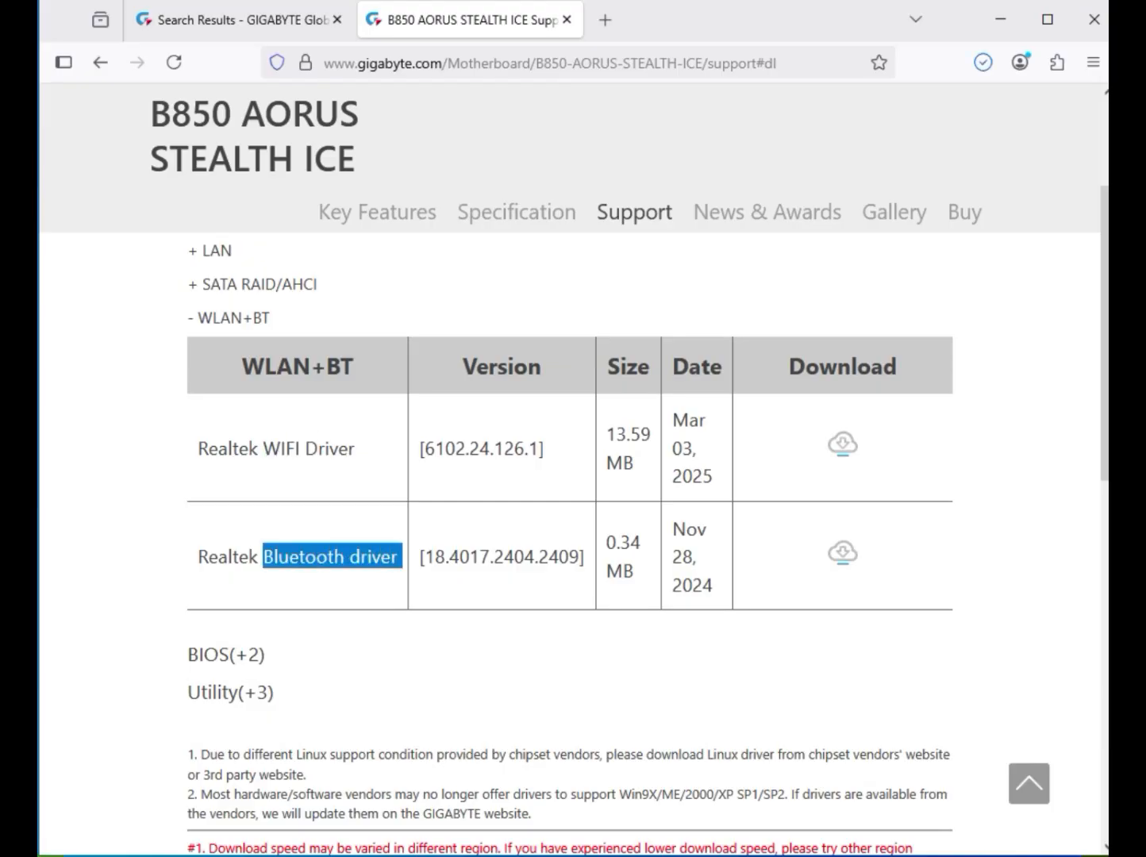
{"action": "left_click", "coordinate": [843, 444]}
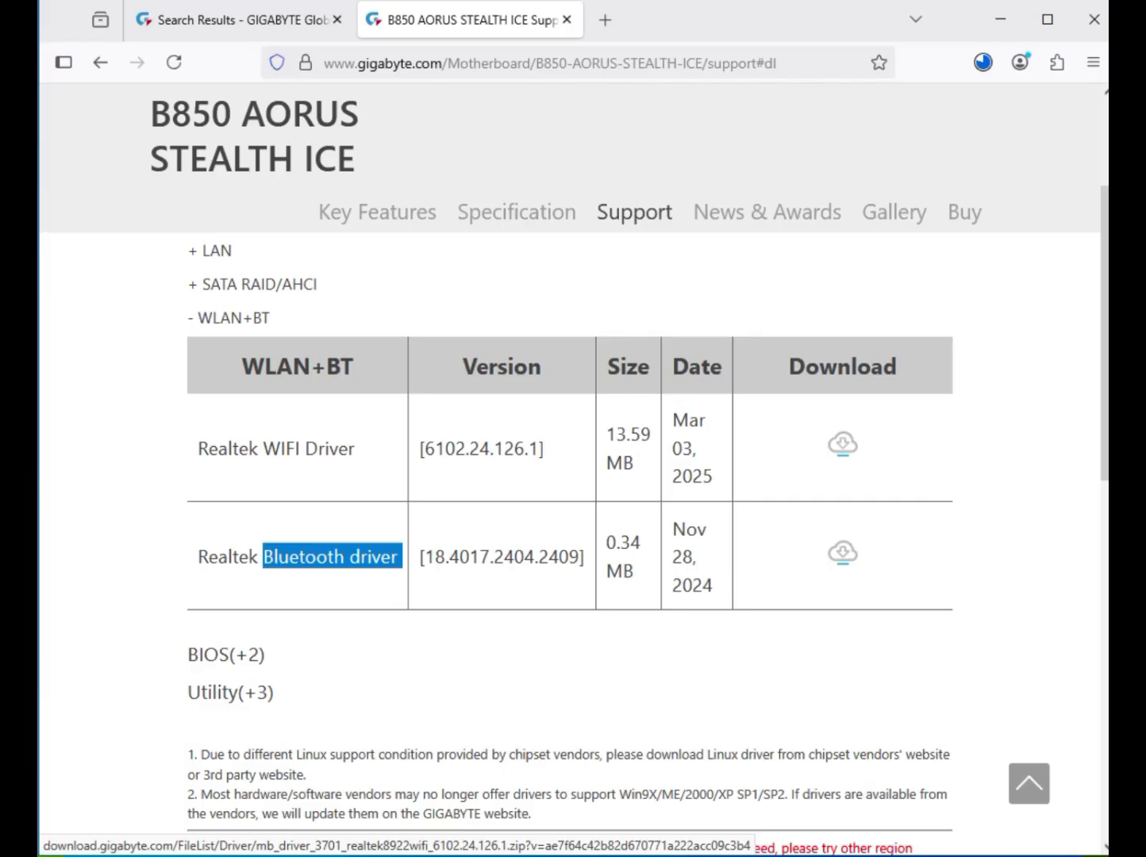
{"action": "left_click", "coordinate": [842, 552]}
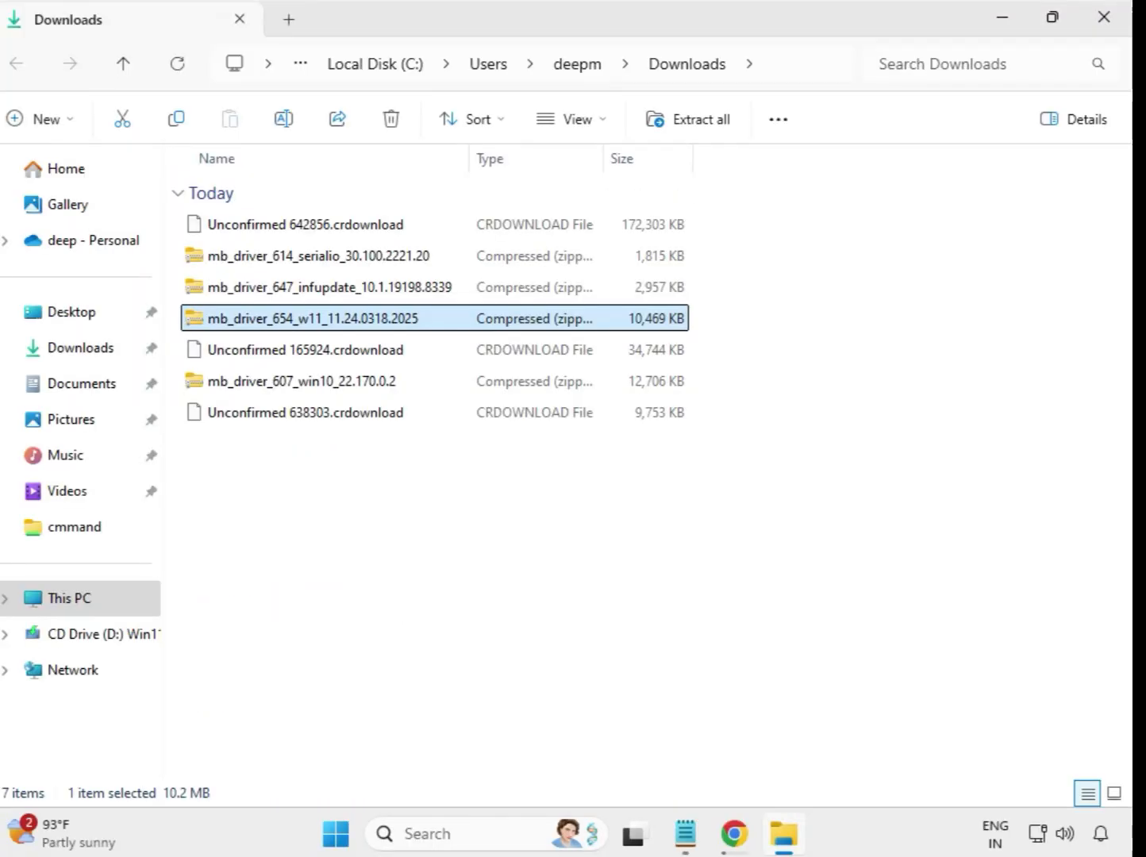
Extract mb_driver_614_serialio_30.100.2221.20.zip into its own Downloads subfolder
{"action": "left_click_drag", "start_coordinate": [411, 392], "coordinate": [393, 226]}
{"action": "left_click", "coordinate": [616, 532]}
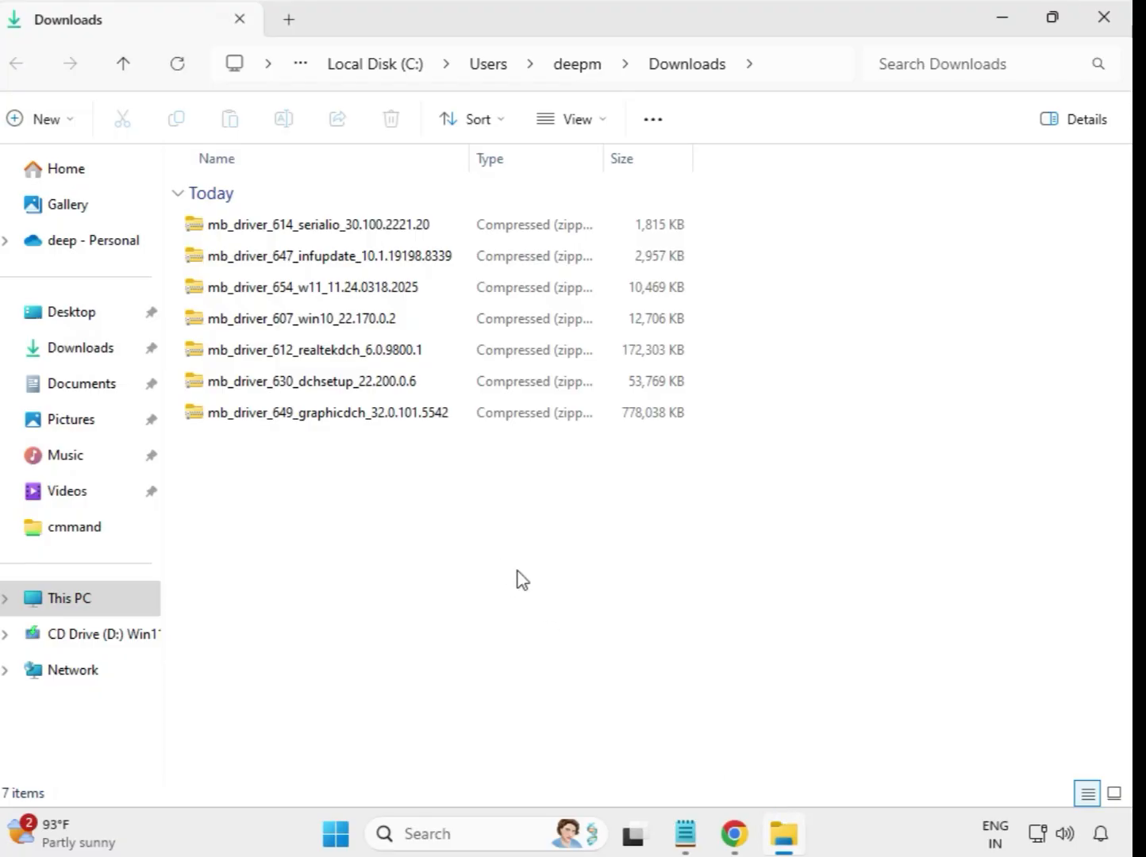
{"action": "left_click", "coordinate": [295, 230]}
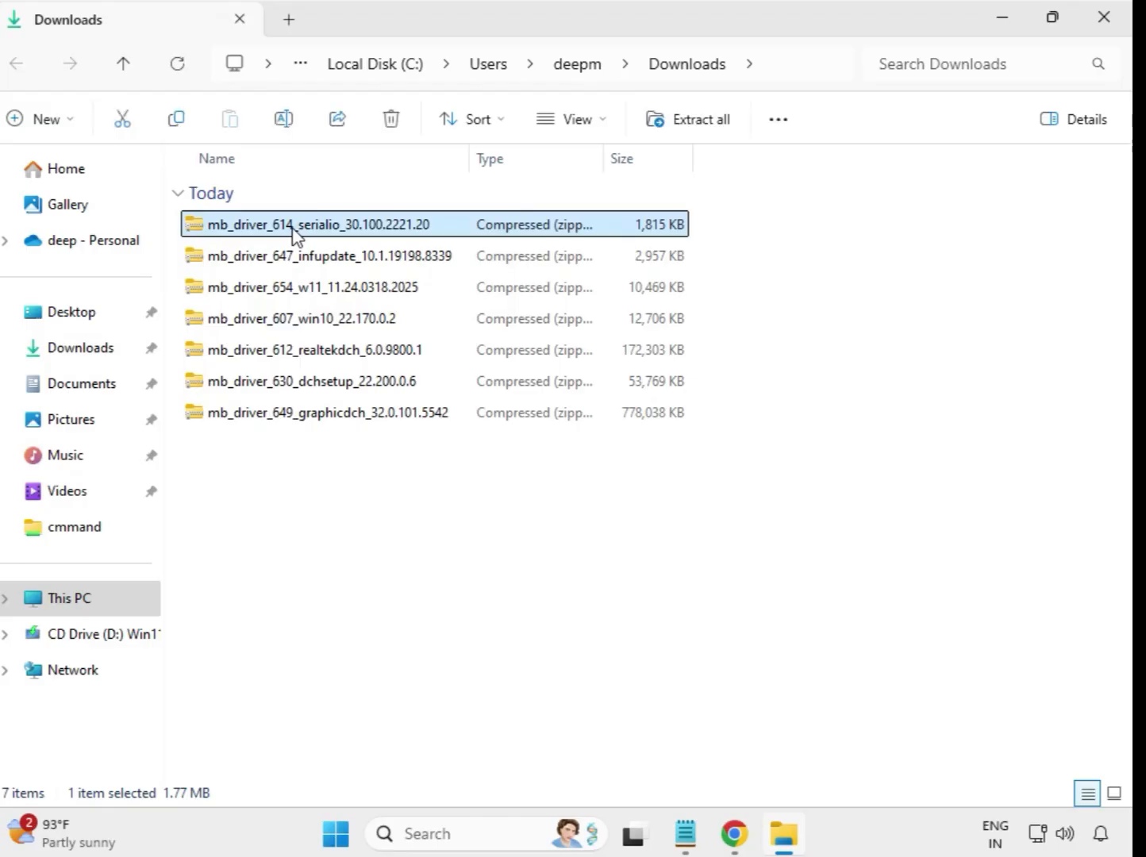
{"action": "right_click", "coordinate": [295, 231]}
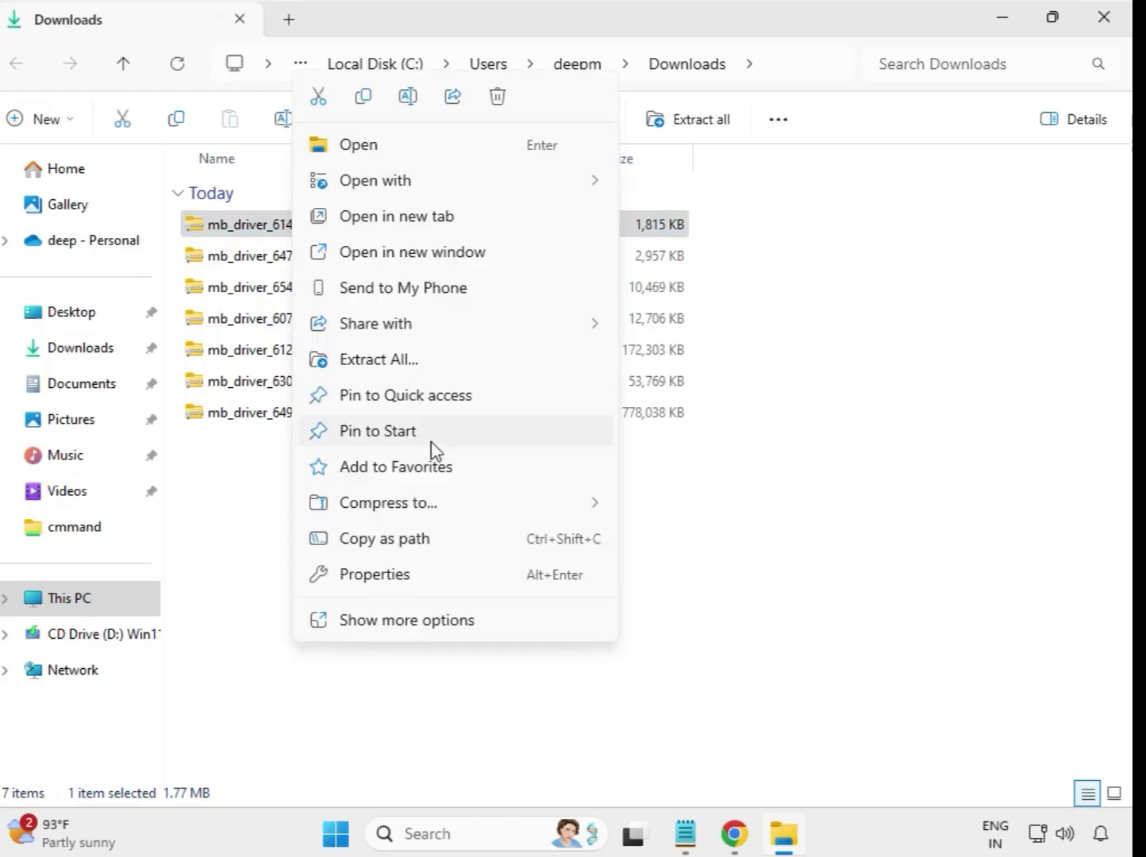
{"action": "left_click", "coordinate": [386, 364]}
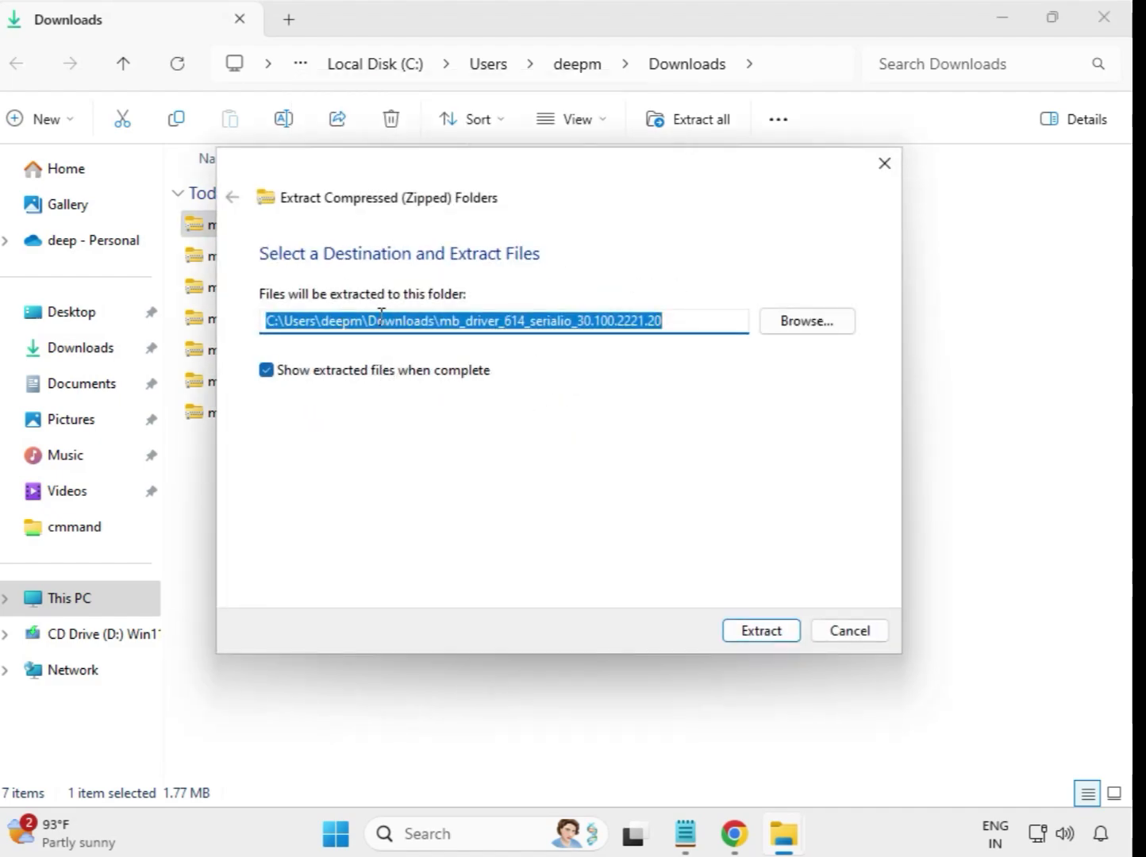
{"action": "left_click", "coordinate": [772, 633]}
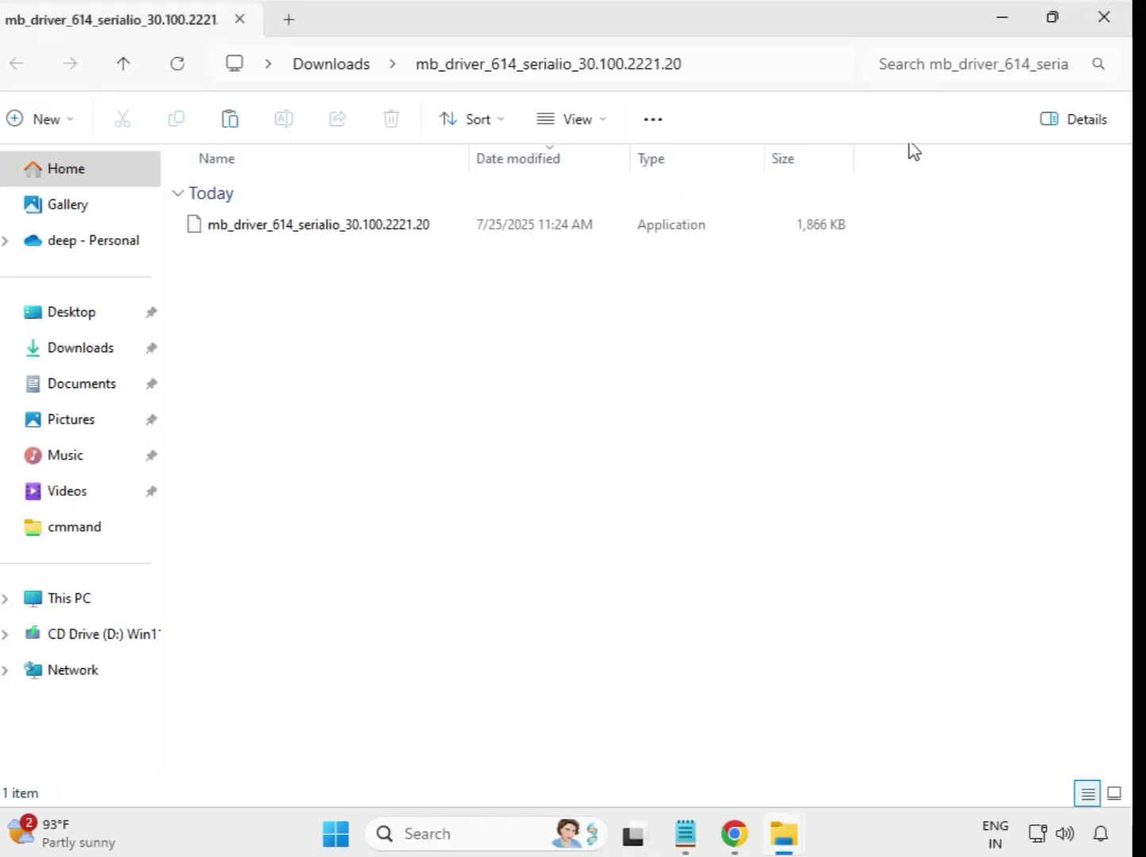
Extract mb_driver_647_infupdate_10.1.19198.8339.zip to its default folder and close the extracted window
{"action": "left_click", "coordinate": [1105, 18]}
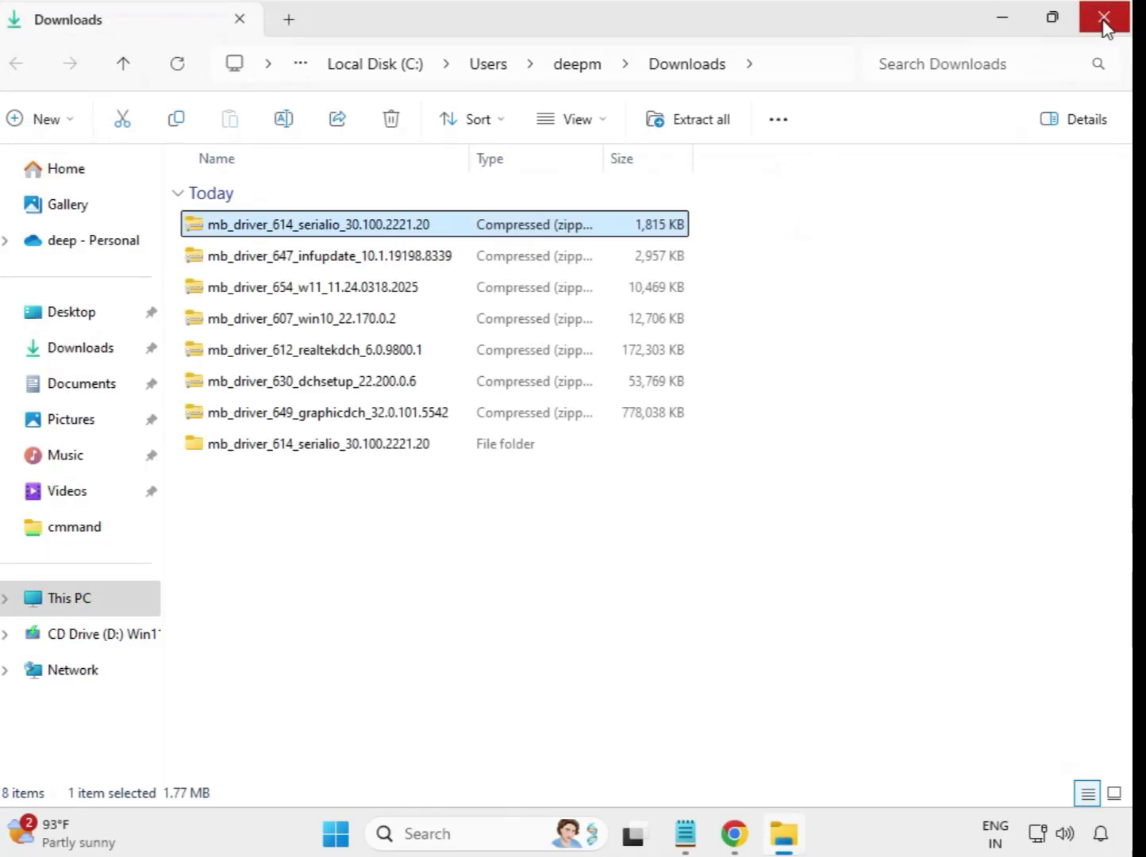
{"action": "left_click", "coordinate": [301, 448]}
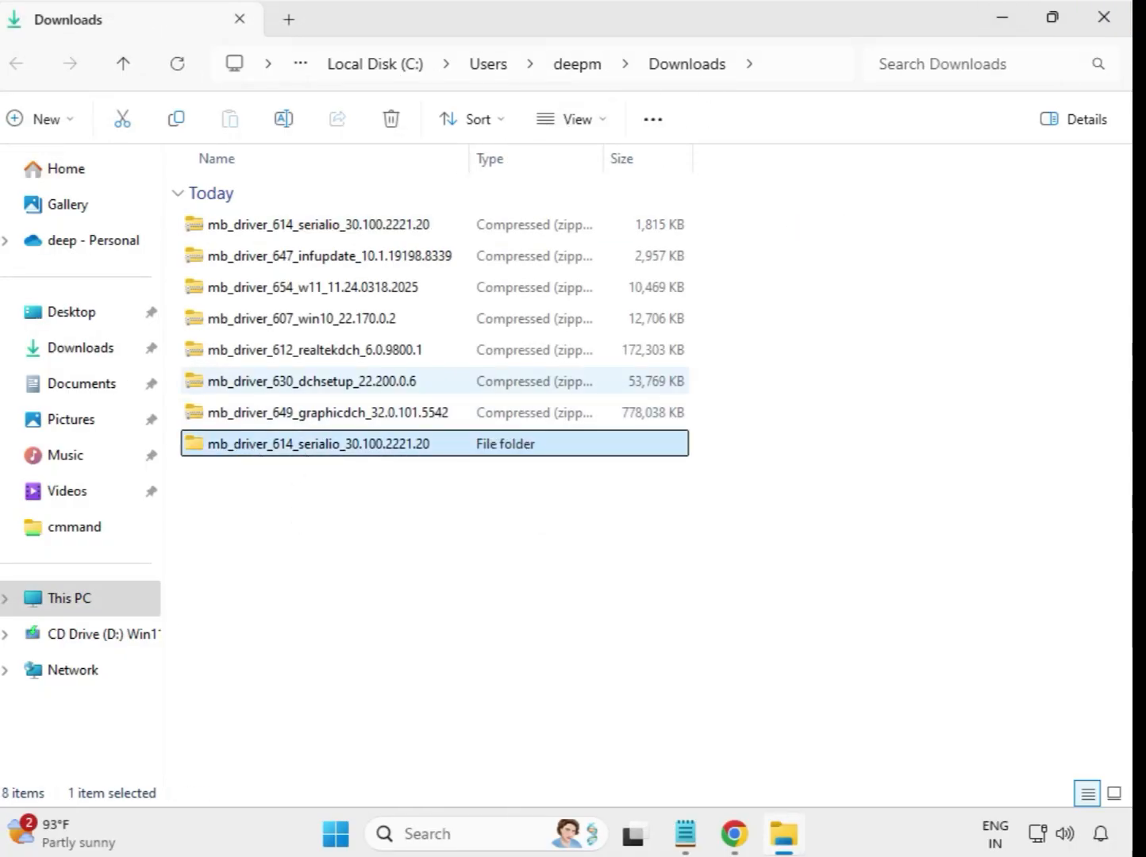
{"action": "left_click", "coordinate": [298, 262]}
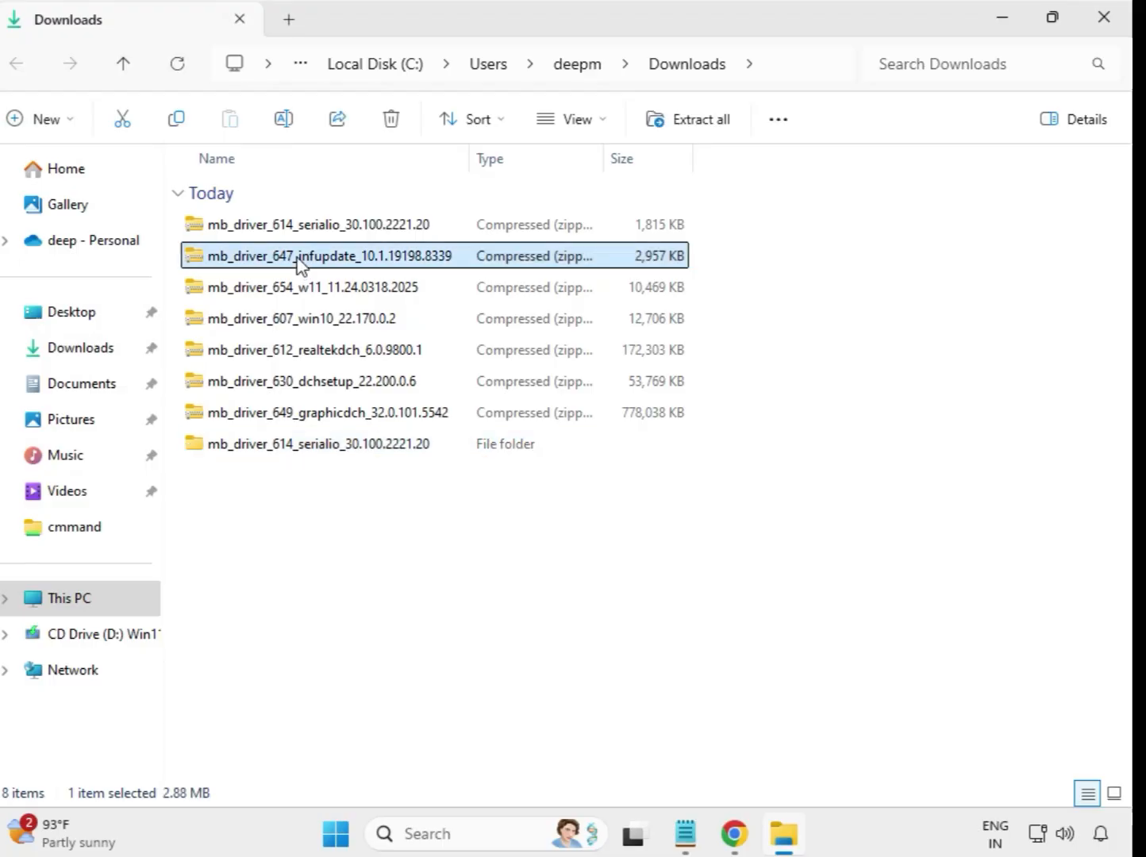
{"action": "right_click", "coordinate": [298, 262]}
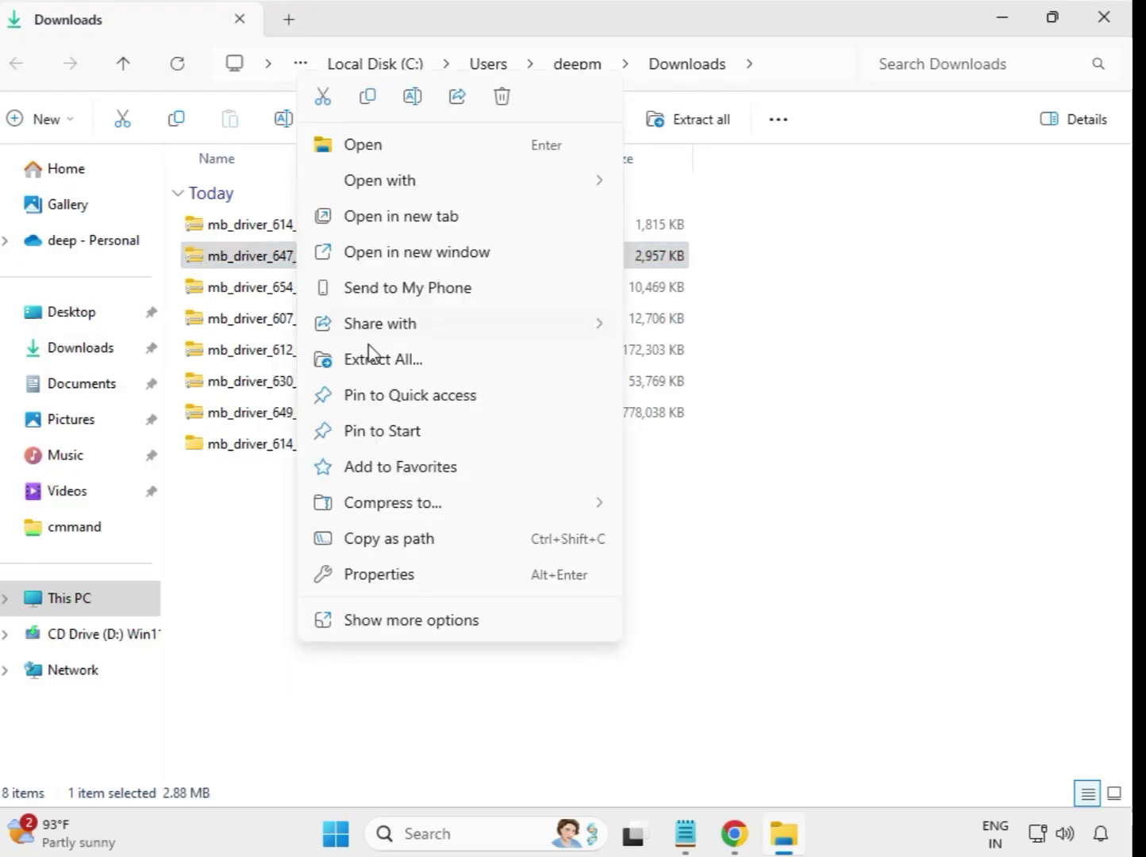
{"action": "left_click", "coordinate": [388, 363]}
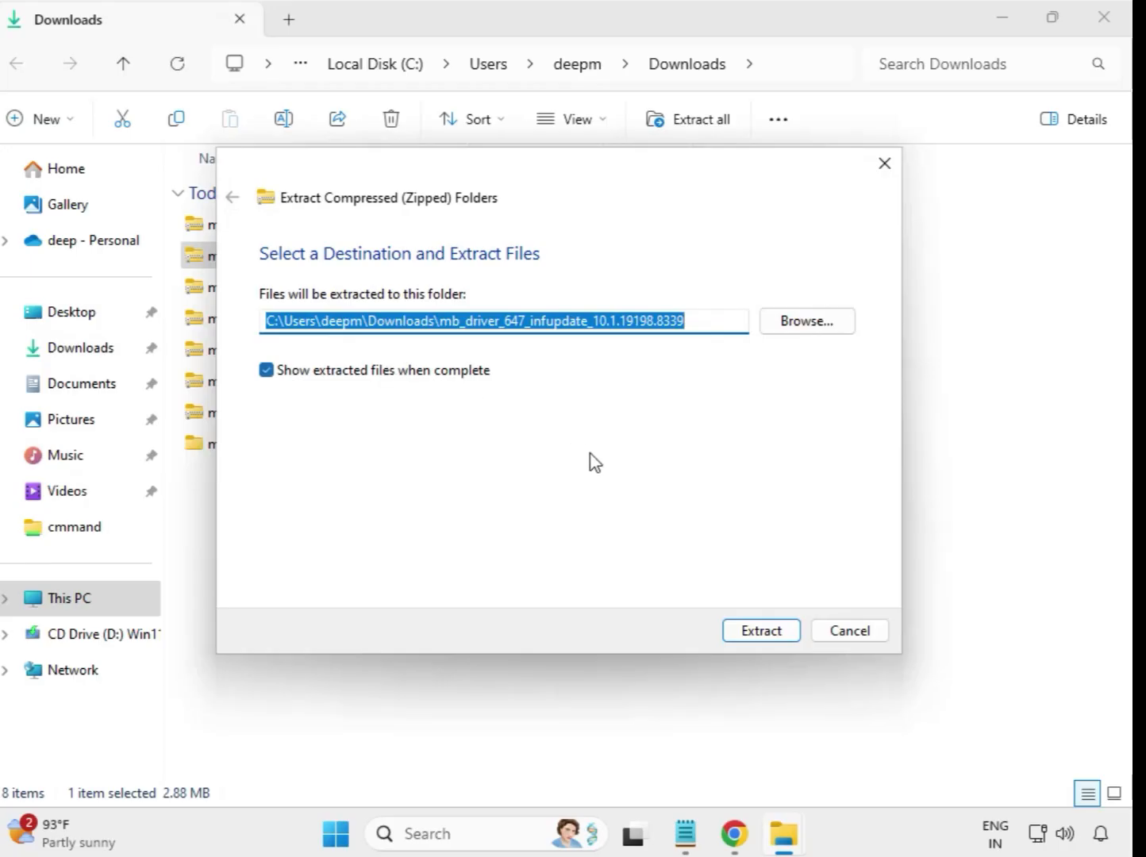
{"action": "left_click", "coordinate": [744, 638]}
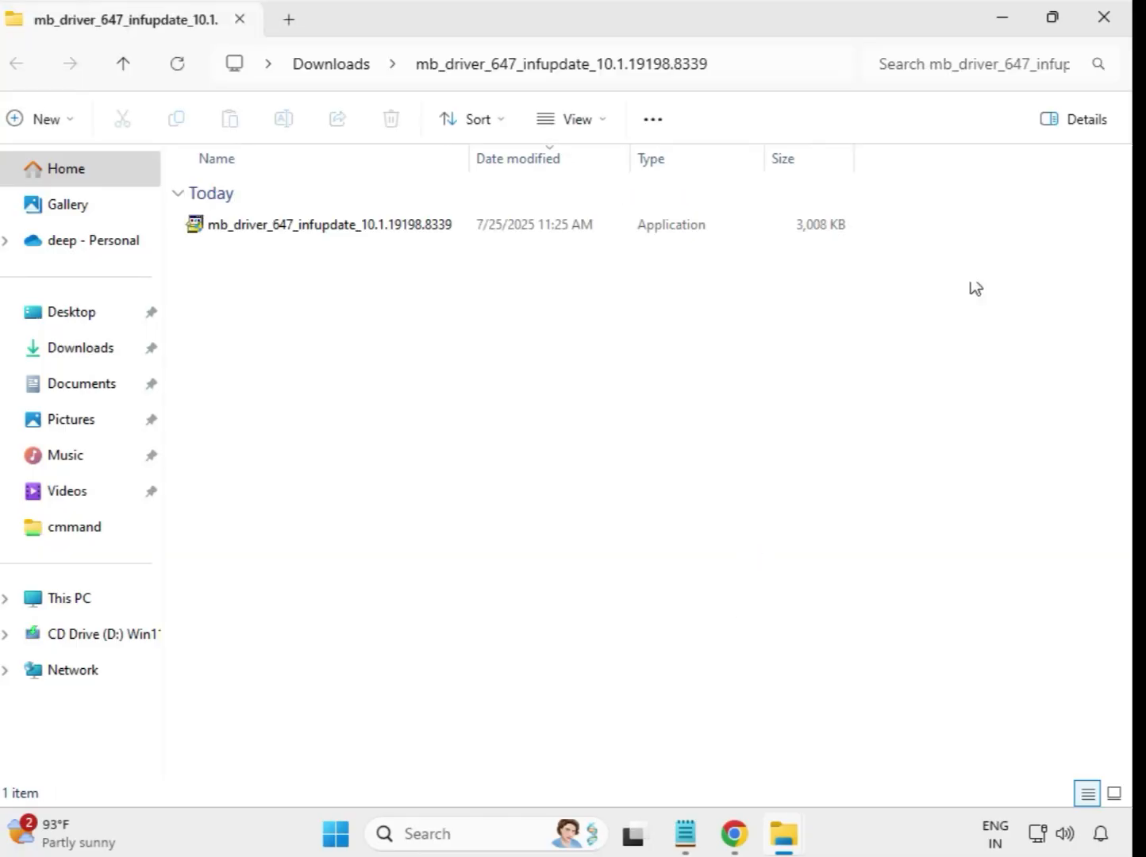
{"action": "left_click", "coordinate": [1103, 18]}
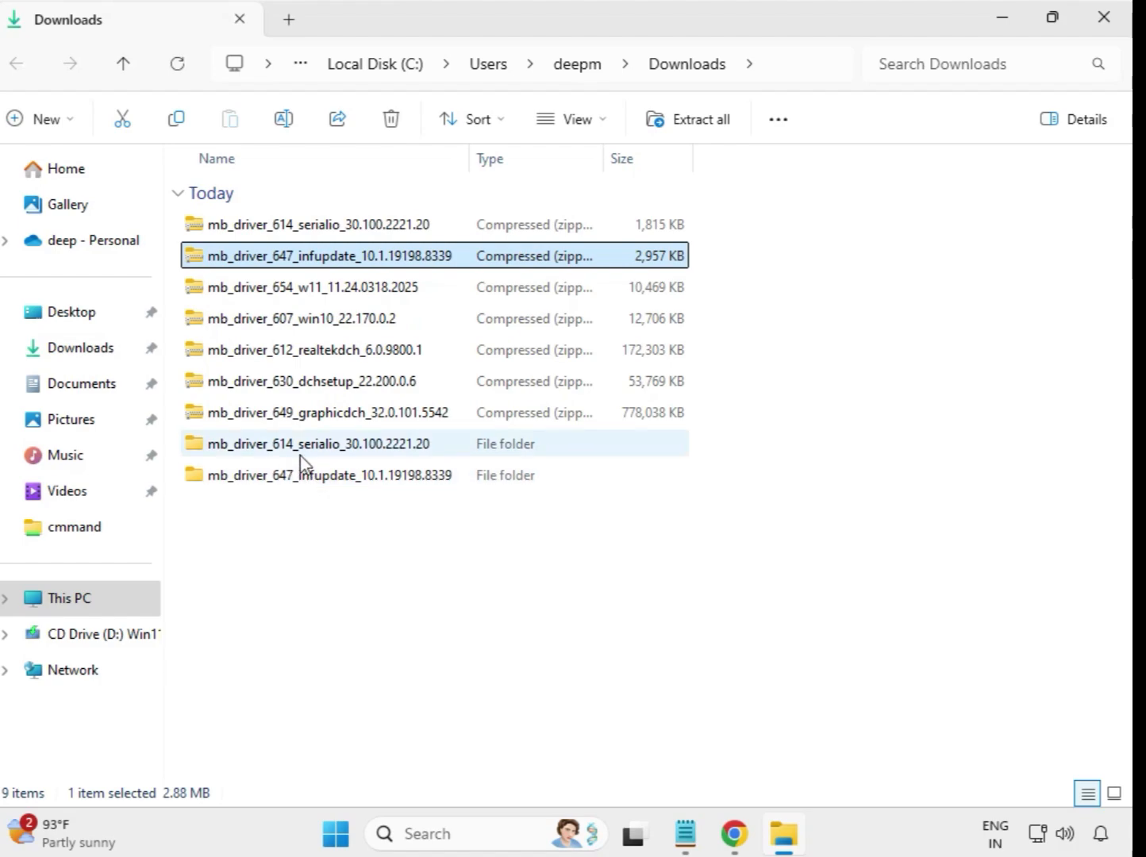
{"action": "left_click", "coordinate": [291, 299]}
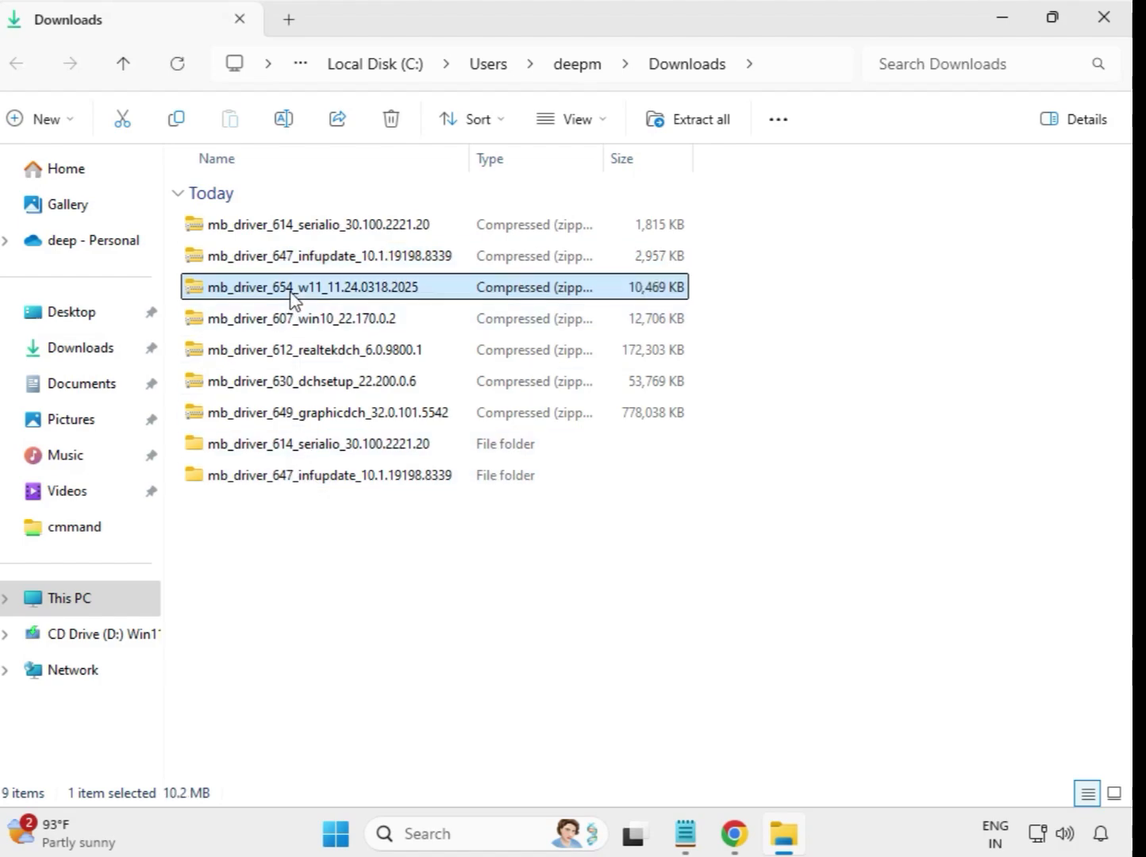
Extract the mb_driver_654_w11_11.24.0318.2025 zip to its default folder
{"action": "right_click", "coordinate": [292, 300]}
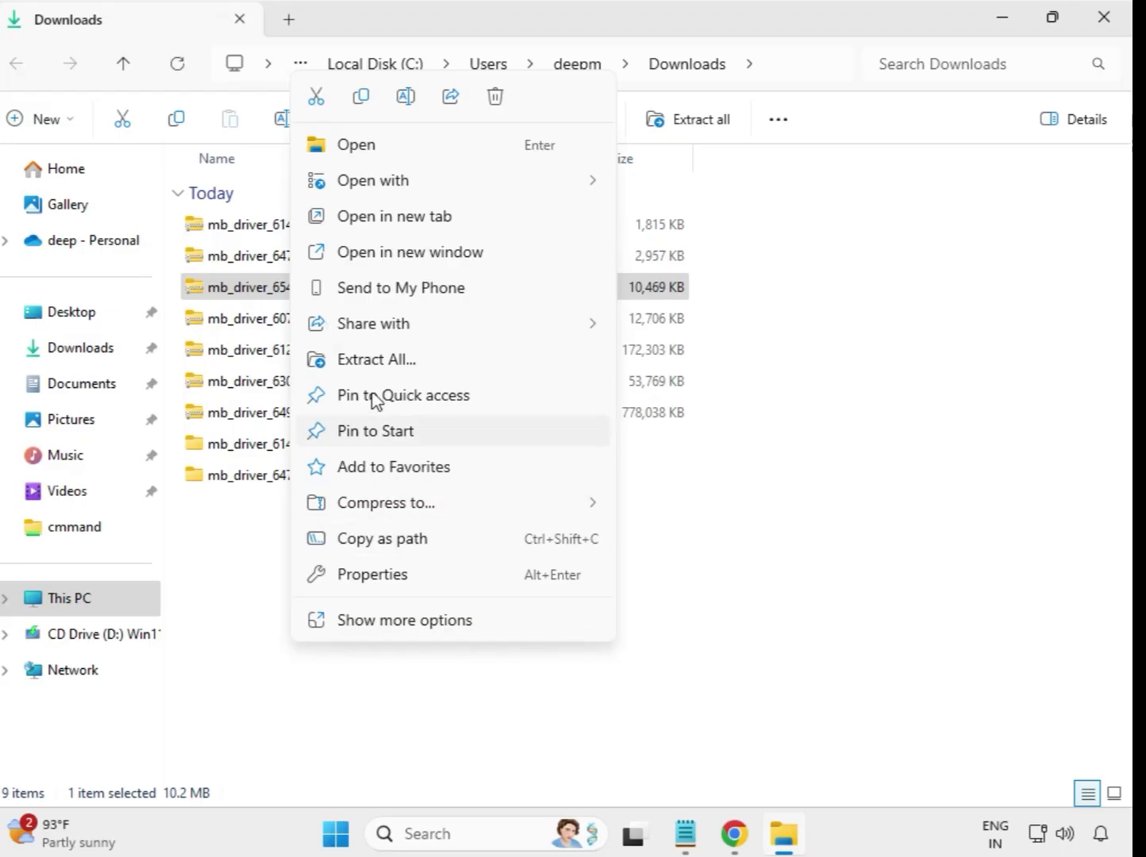
{"action": "left_click", "coordinate": [392, 361]}
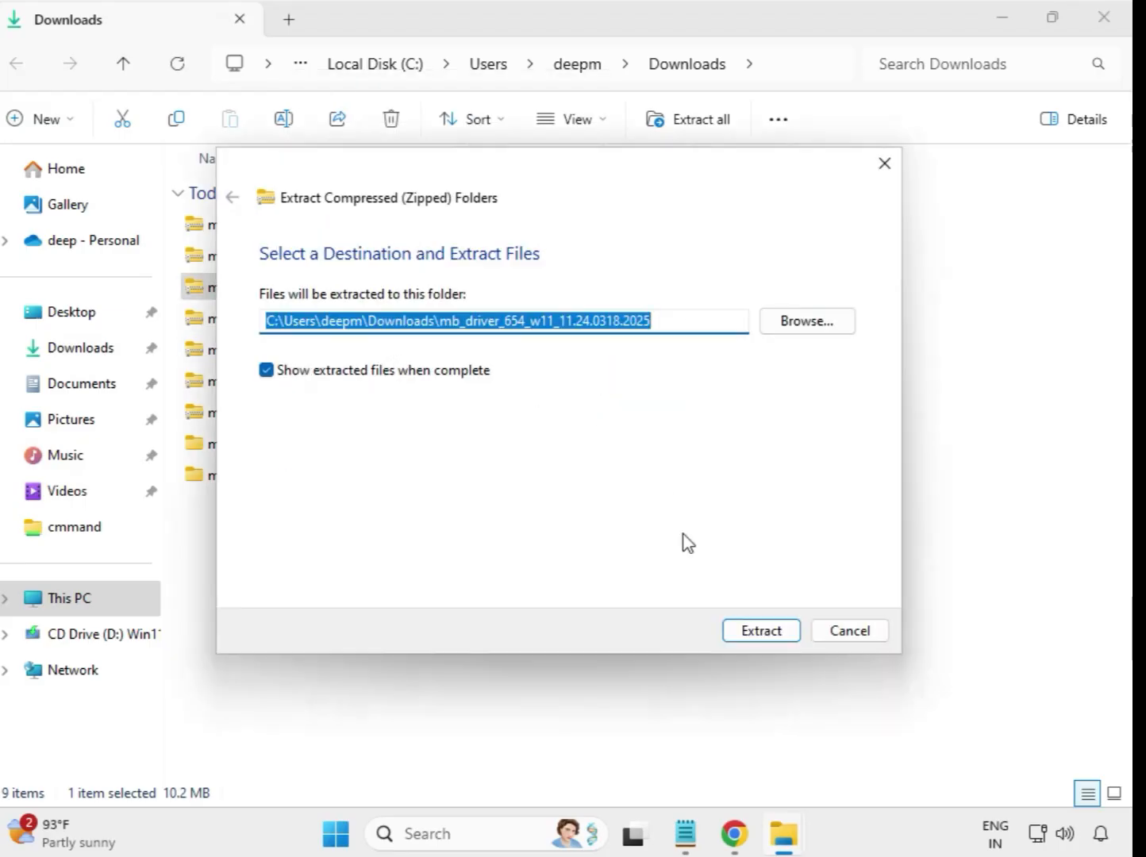
{"action": "left_click", "coordinate": [747, 631]}
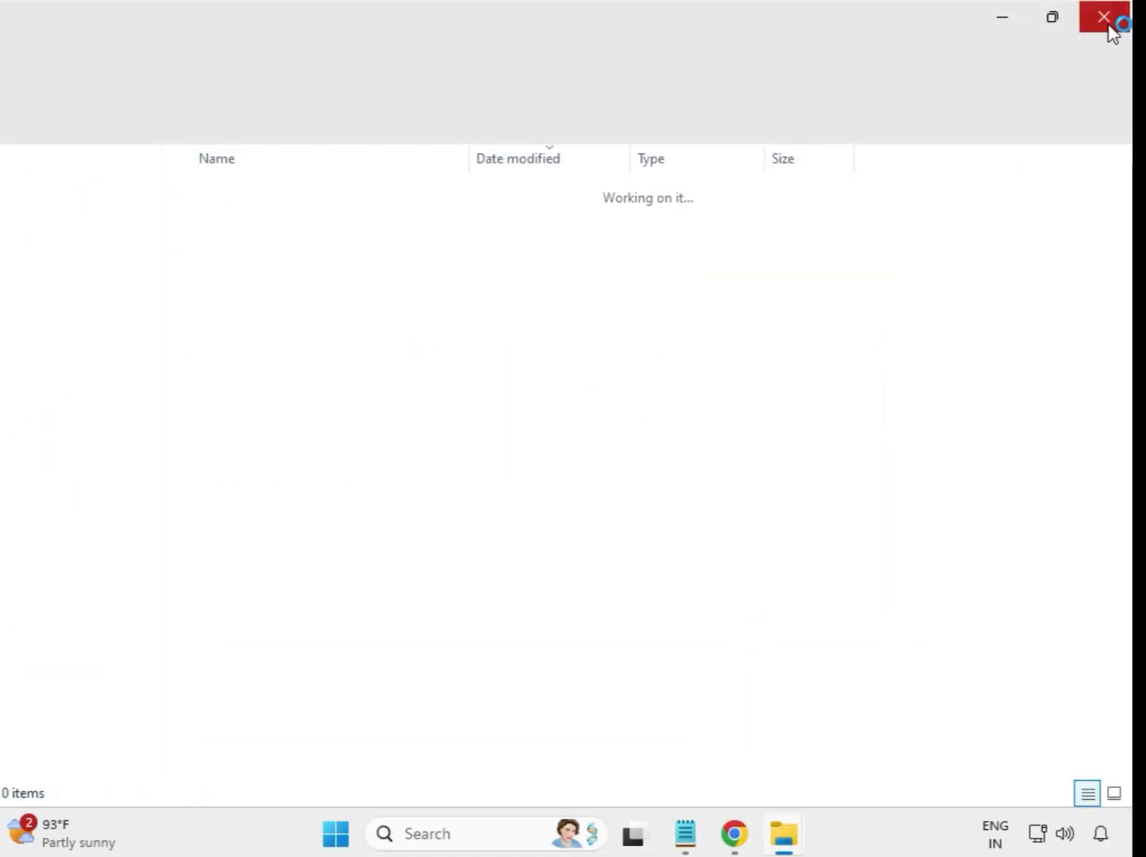
{"action": "left_click", "coordinate": [1105, 20]}
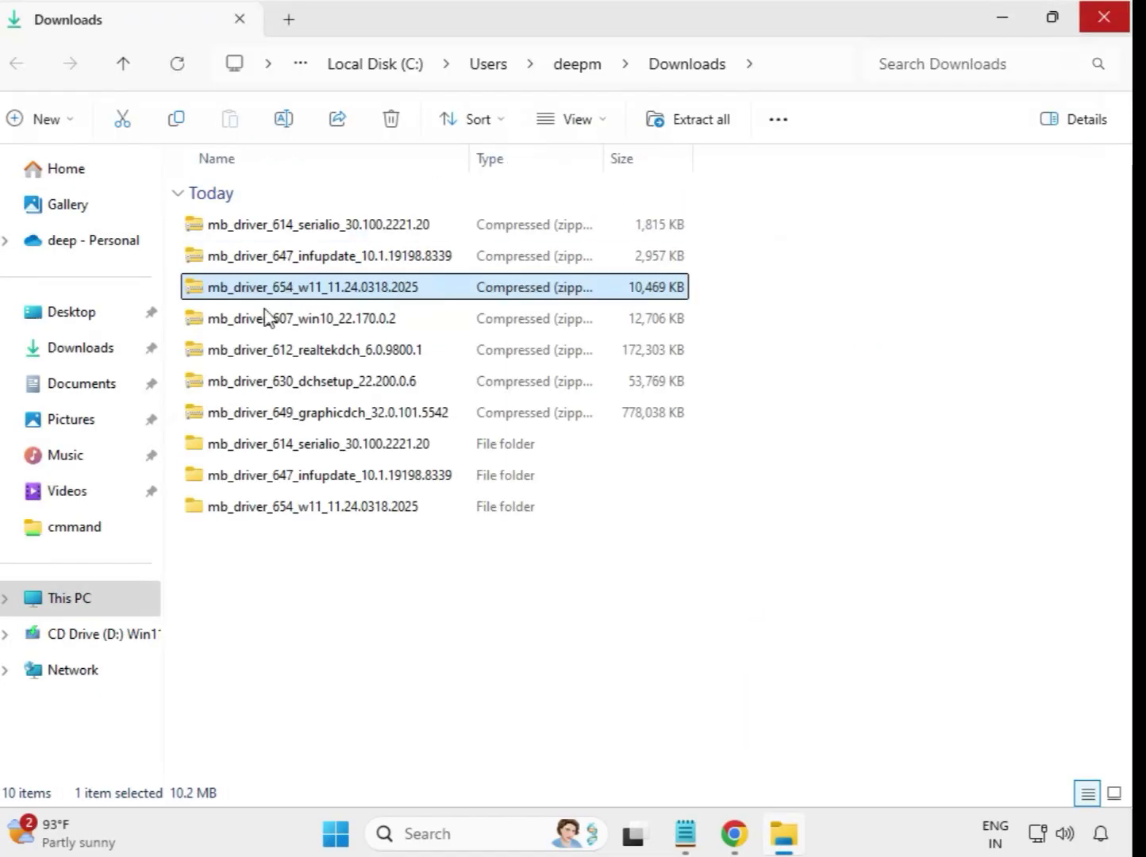
Extract the mb_driver_607_win10_22.170.0.2 zip into its own folder
{"action": "left_click", "coordinate": [260, 325]}
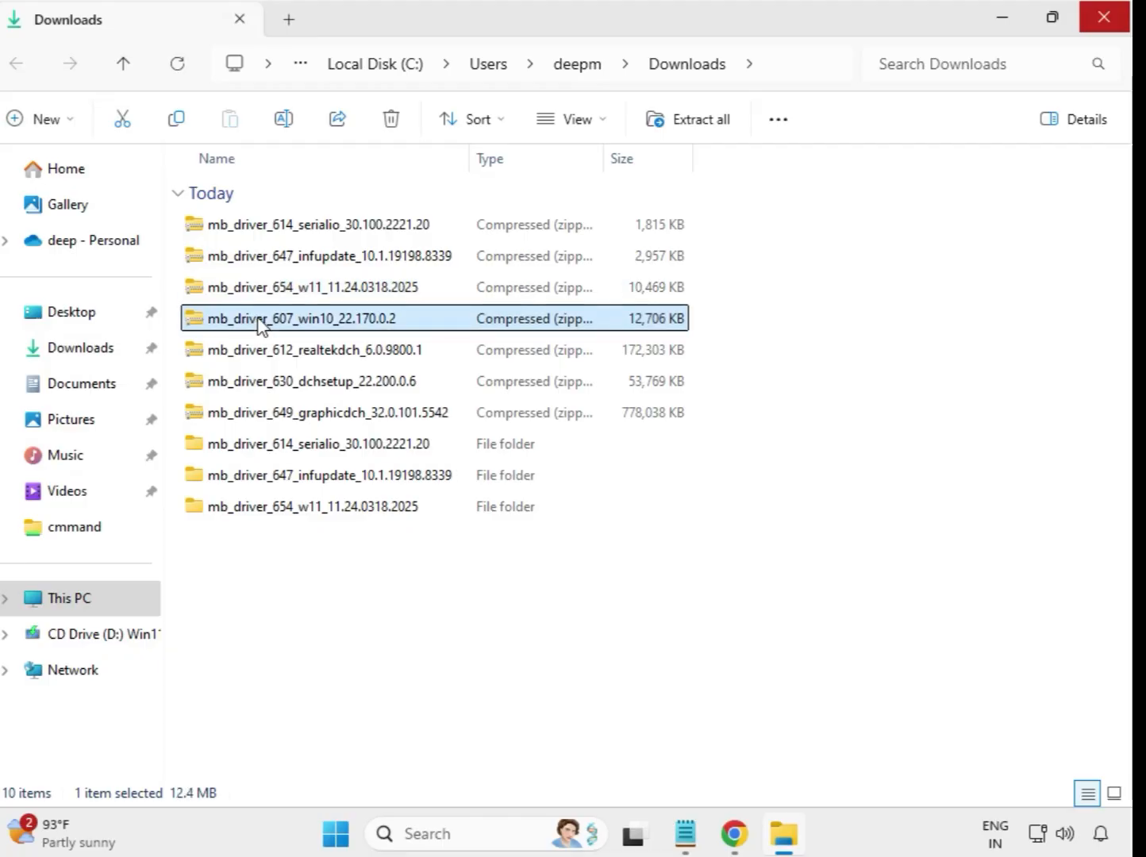
{"action": "right_click", "coordinate": [259, 319]}
{"action": "left_click", "coordinate": [351, 361]}
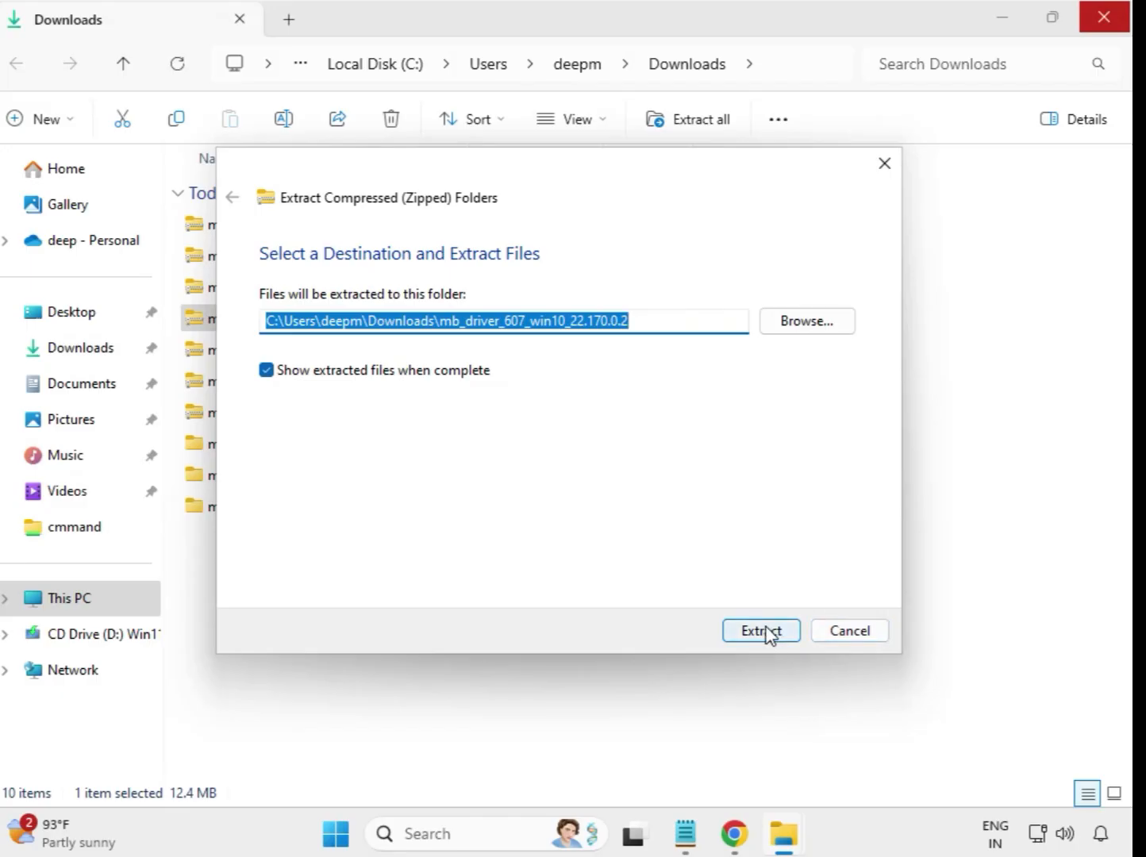
{"action": "left_click", "coordinate": [760, 631]}
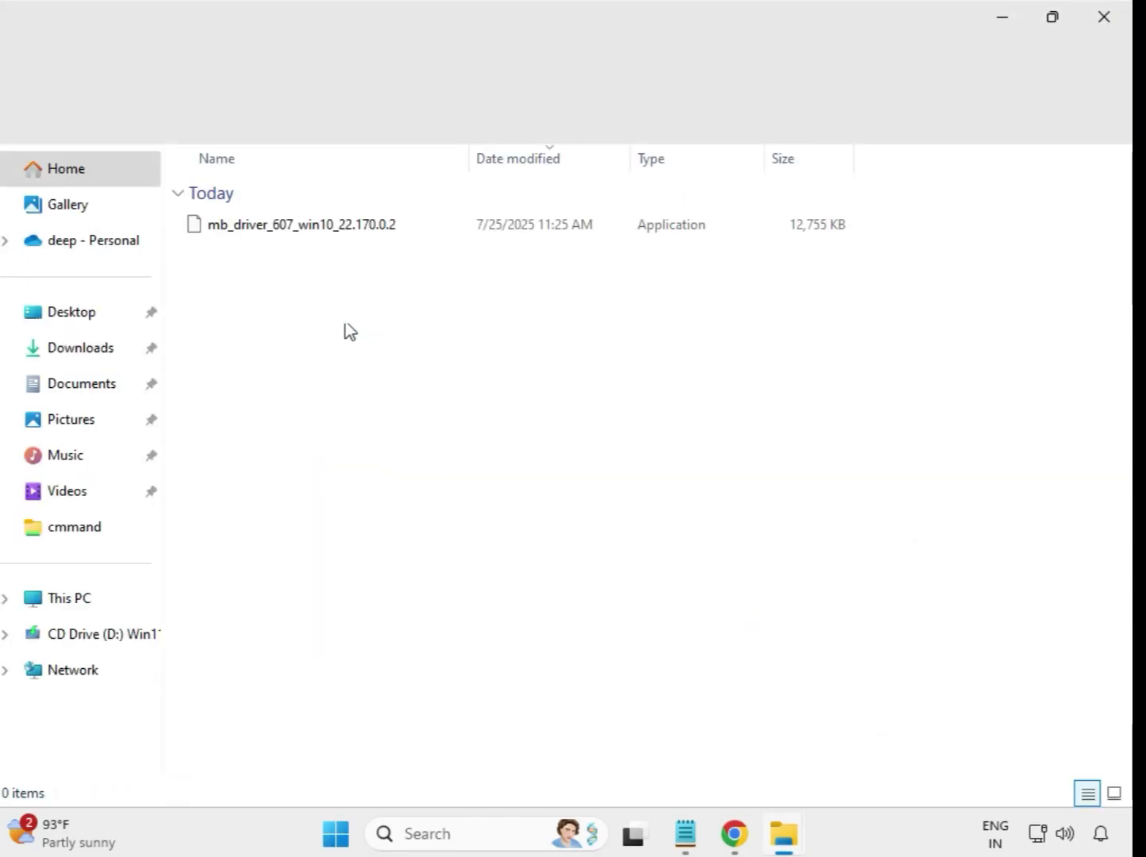
{"action": "left_click", "coordinate": [1119, 16]}
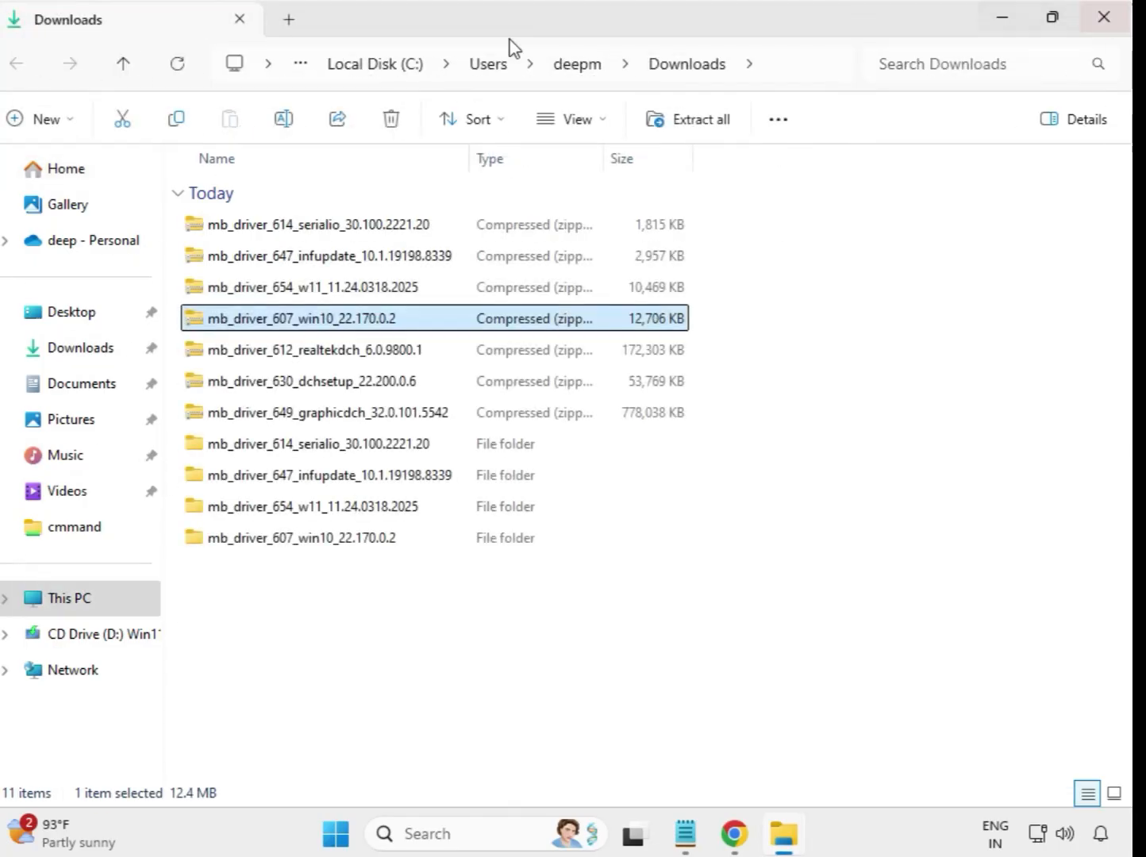
Extract the mb_driver_612_realtekdch_6.0.9800.1 zip into its own folder
{"action": "left_click", "coordinate": [325, 358]}
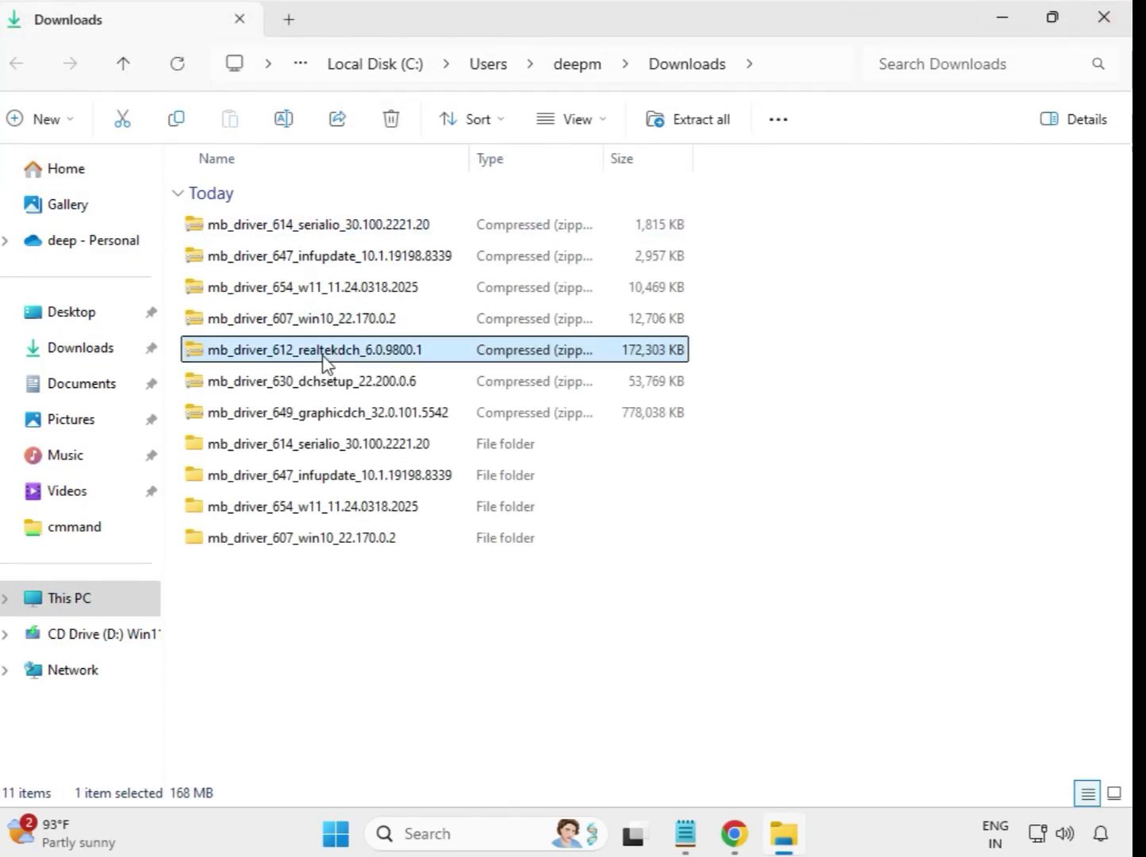
{"action": "right_click", "coordinate": [326, 358]}
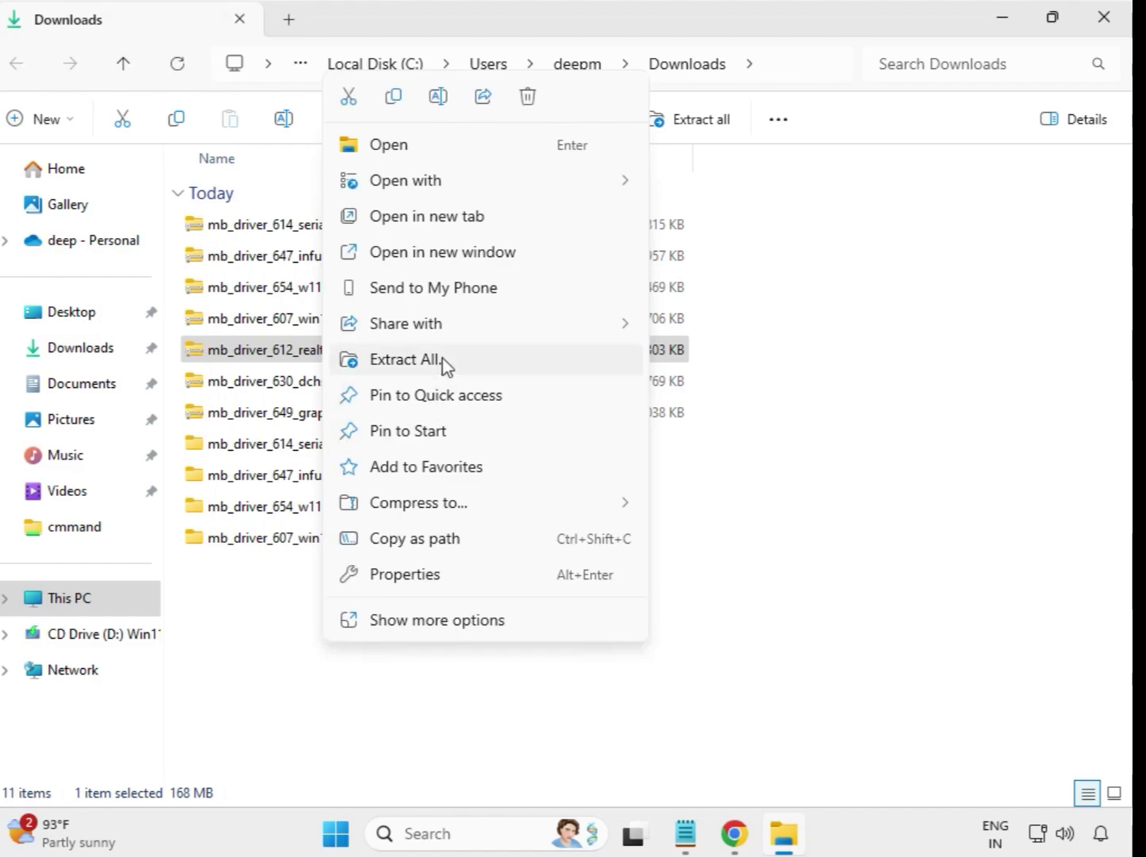
{"action": "left_click", "coordinate": [443, 363]}
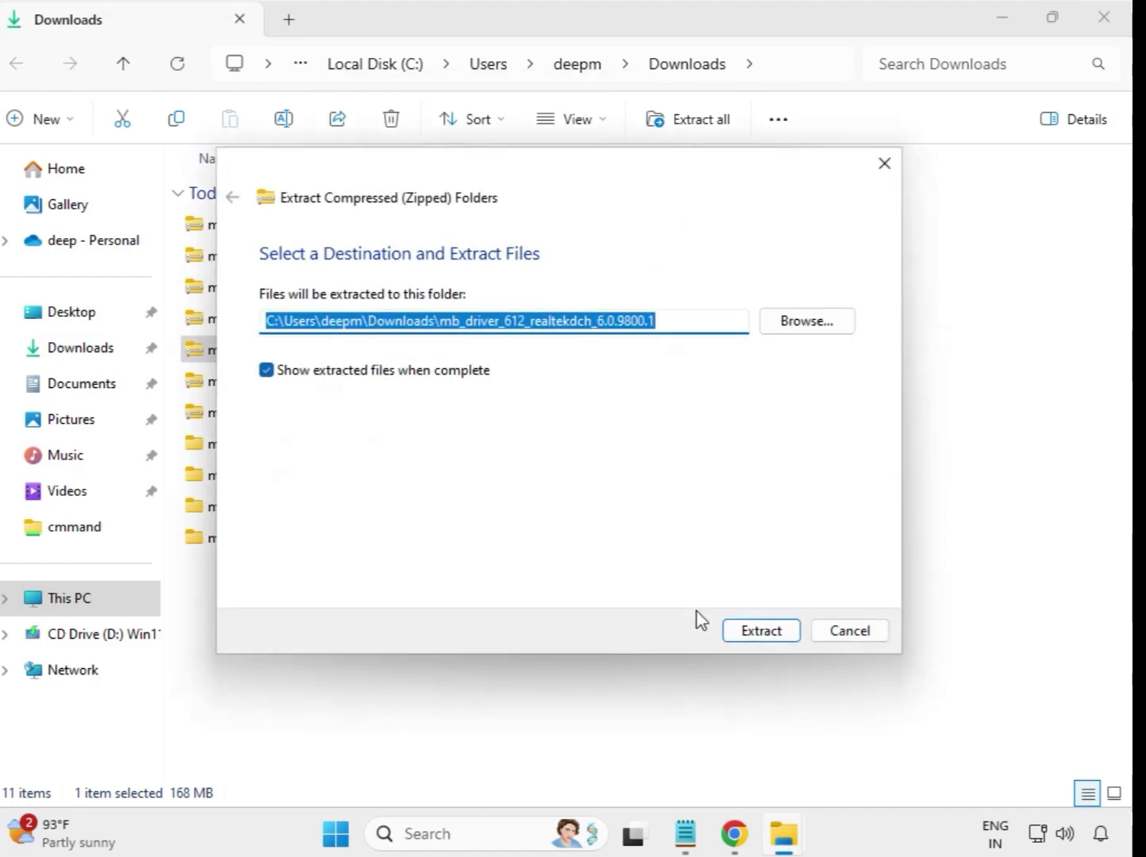
{"action": "left_click", "coordinate": [754, 632]}
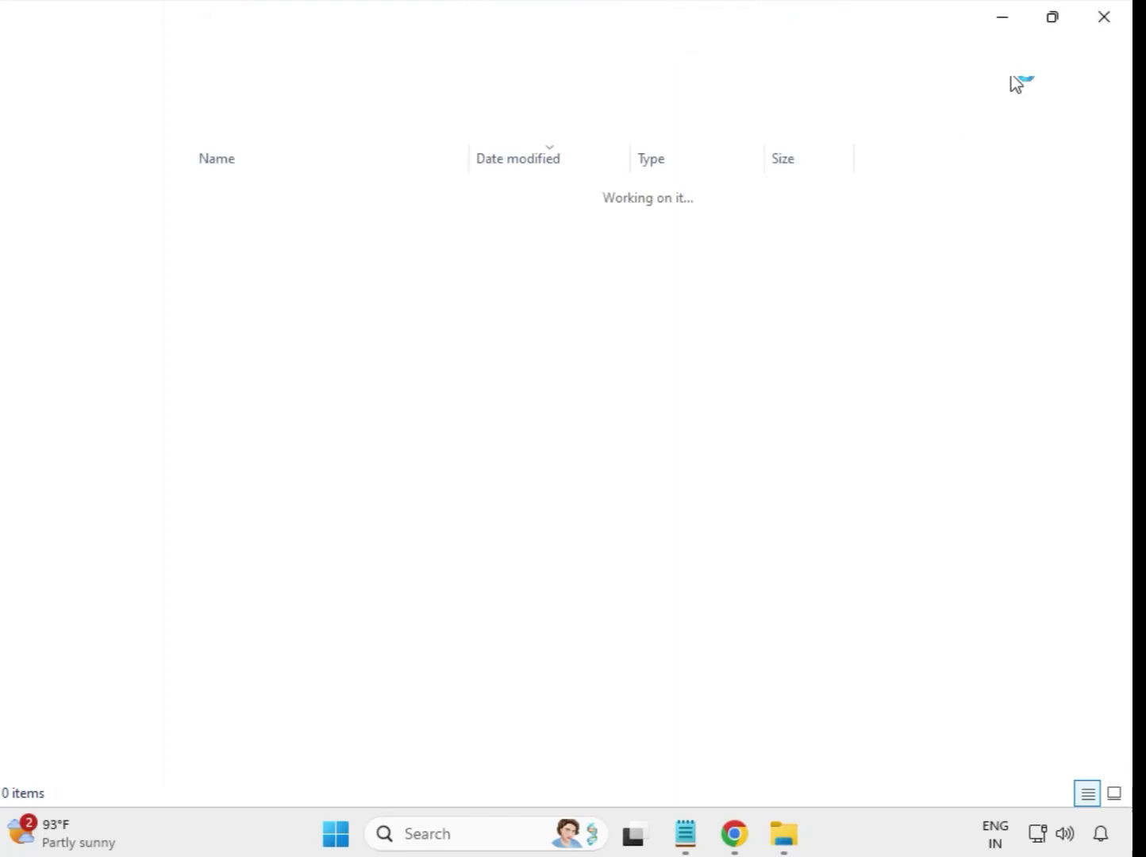
{"action": "left_click", "coordinate": [1108, 22]}
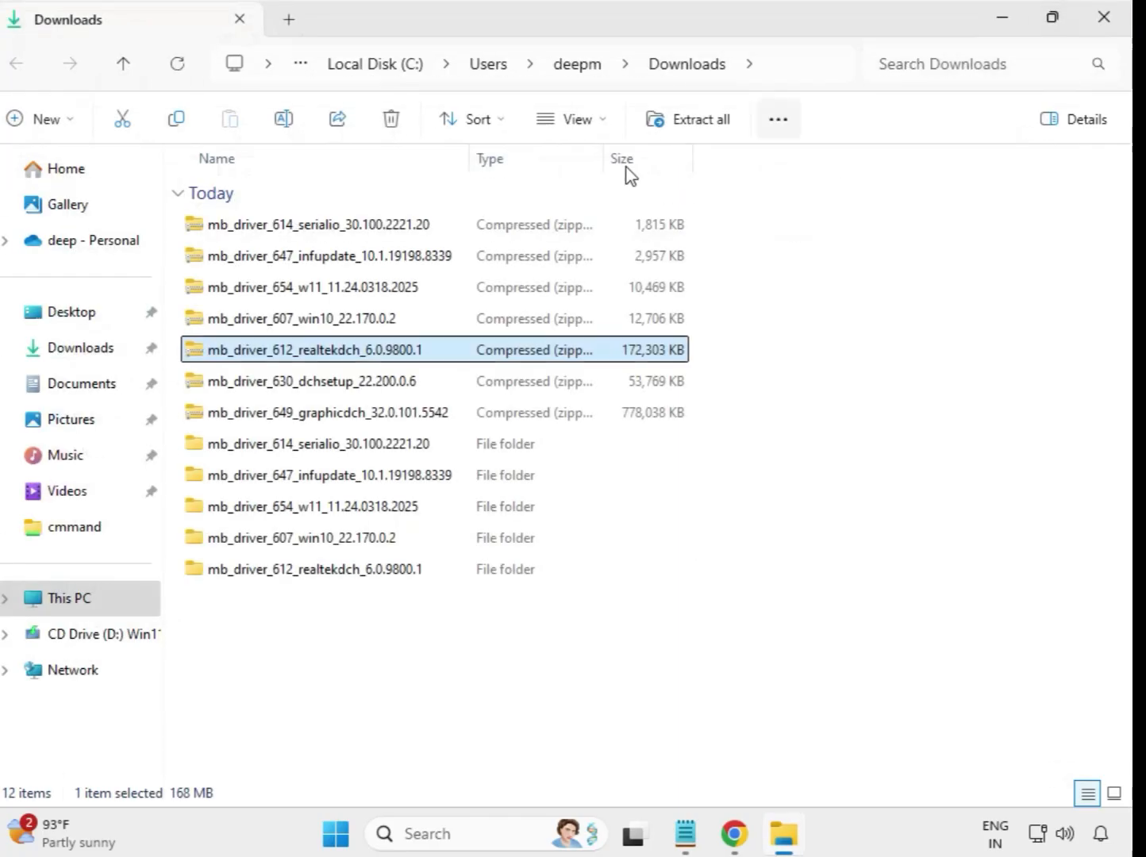
Extract the mb_driver_630_dchsetup_22.200.0.6 zip into its own folder
{"action": "left_click", "coordinate": [317, 387]}
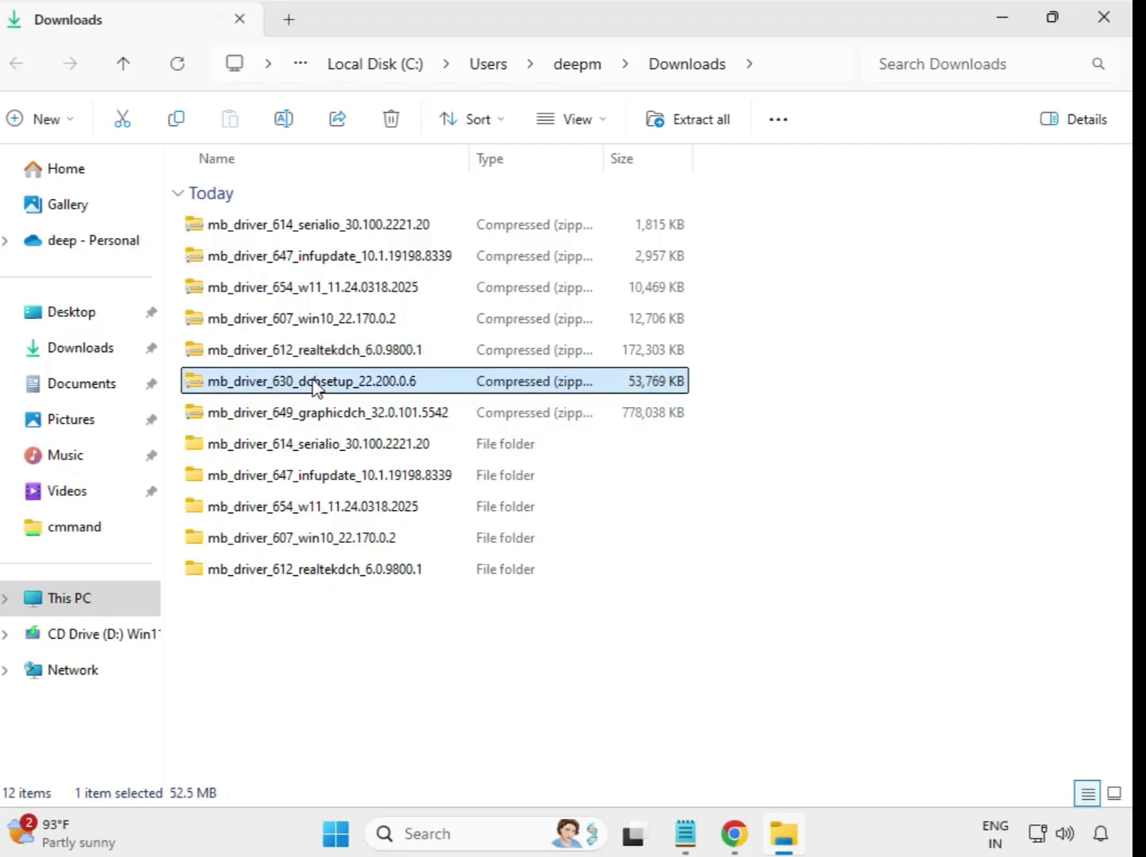
{"action": "right_click", "coordinate": [315, 387]}
{"action": "left_click", "coordinate": [398, 381]}
{"action": "left_click", "coordinate": [757, 632]}
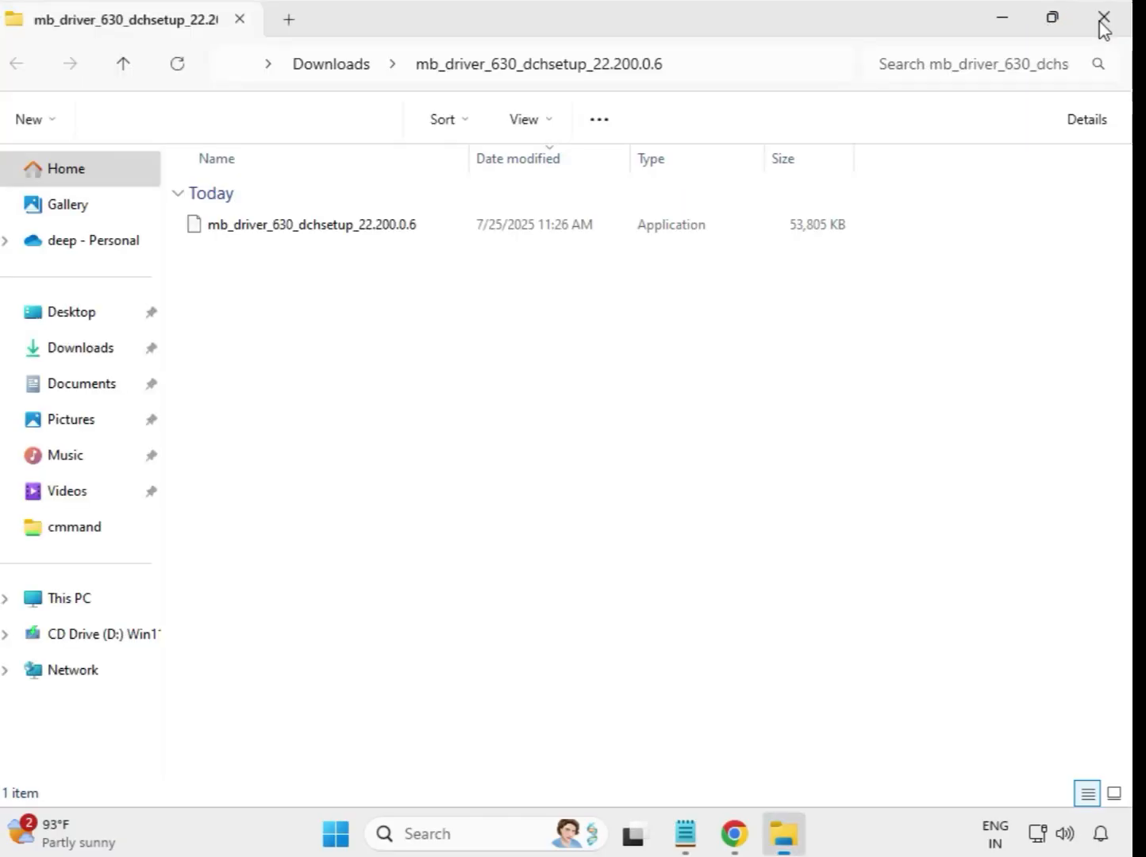
{"action": "left_click", "coordinate": [1102, 19]}
Extract mb_driver_649_graphicdch_32.0.101.5542.zip to the suggested folder and close the result window
{"action": "left_click", "coordinate": [347, 420]}
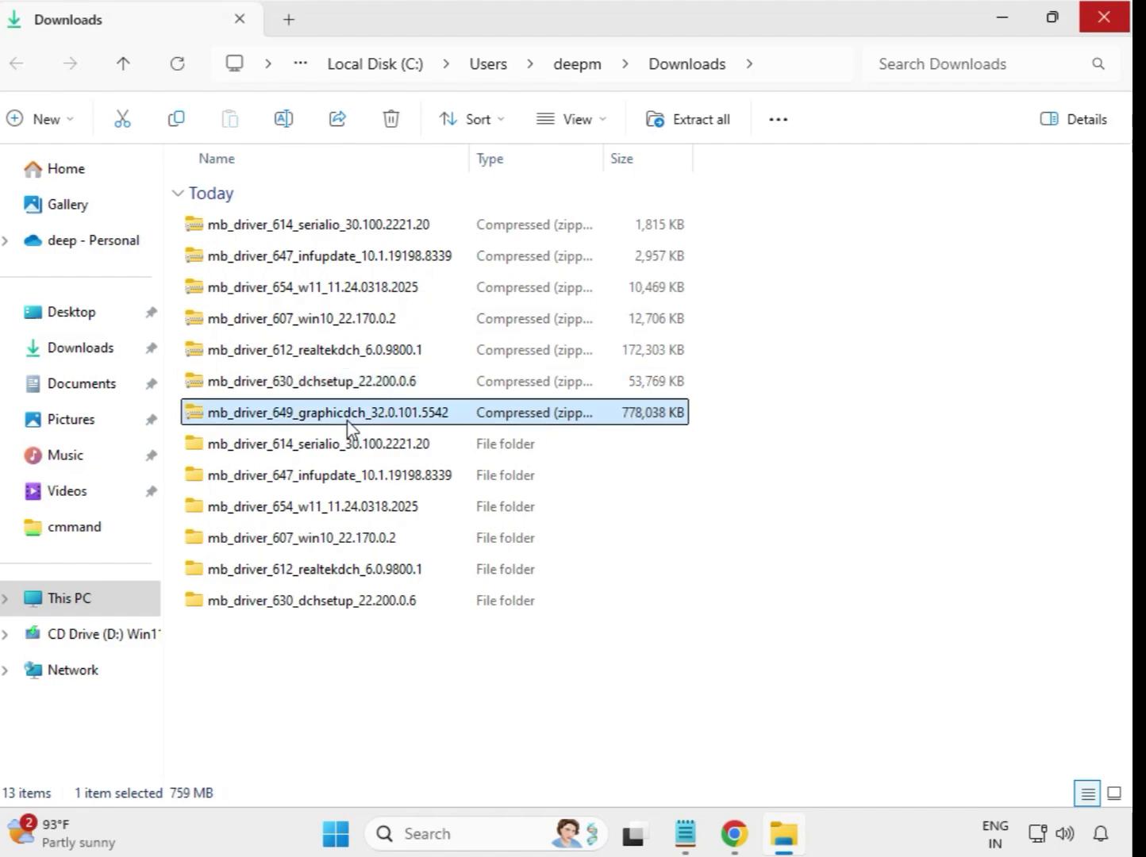
{"action": "right_click", "coordinate": [347, 421]}
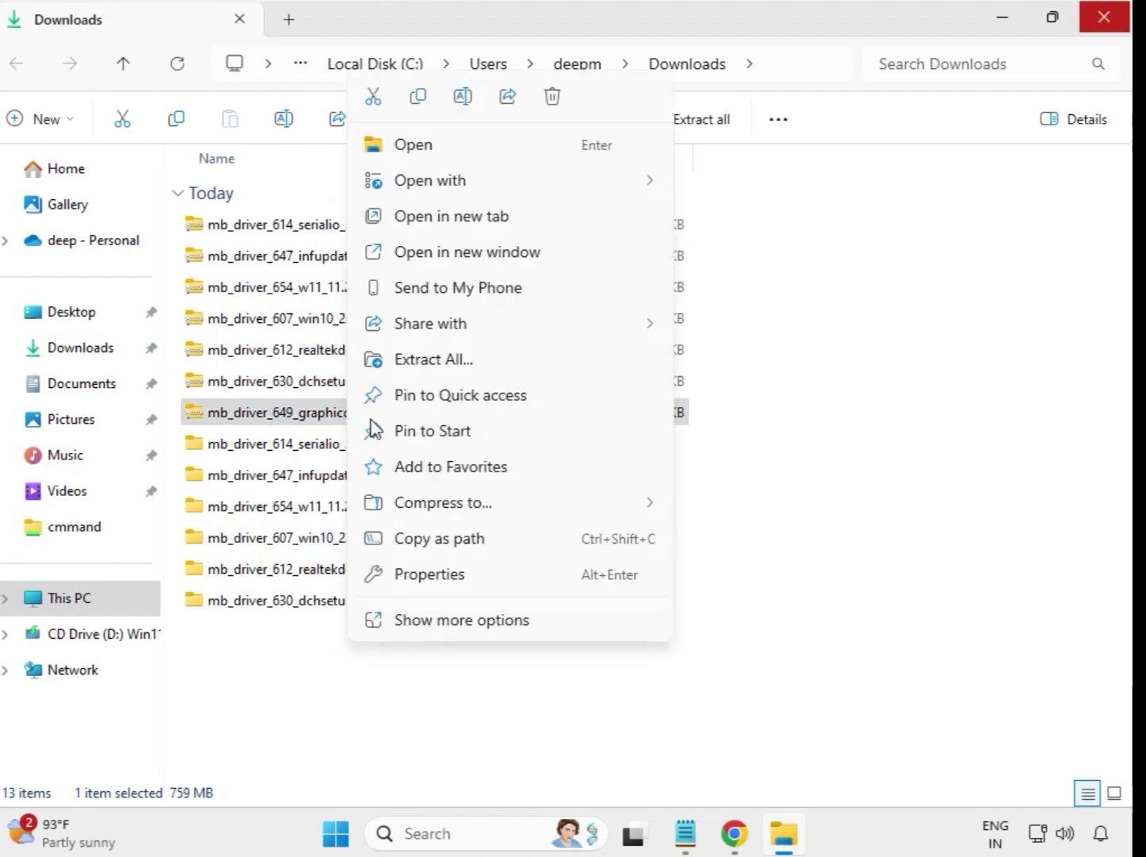
{"action": "left_click", "coordinate": [452, 363]}
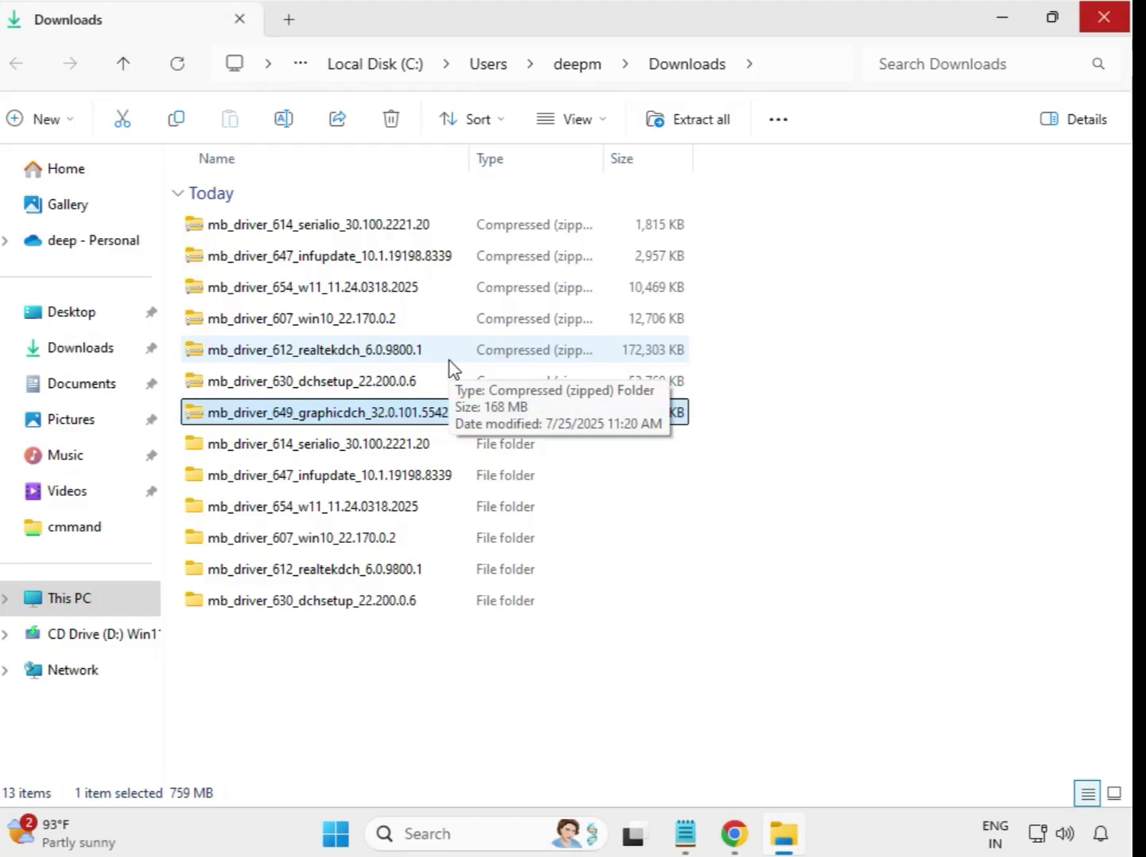
{"action": "left_click", "coordinate": [757, 635]}
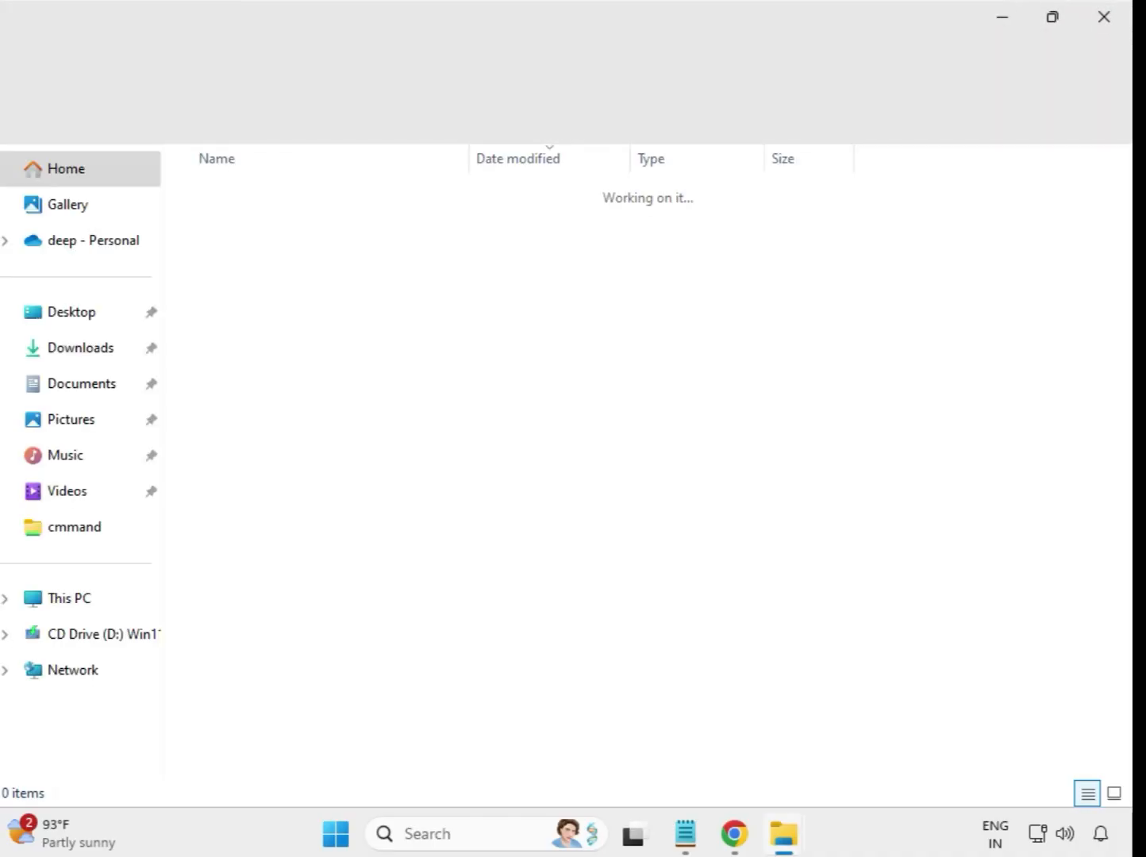
{"action": "left_click", "coordinate": [1102, 16]}
Refresh Downloads via Show more options and check the seven extracted driver folders listed above the zips
{"action": "left_click", "coordinate": [492, 705]}
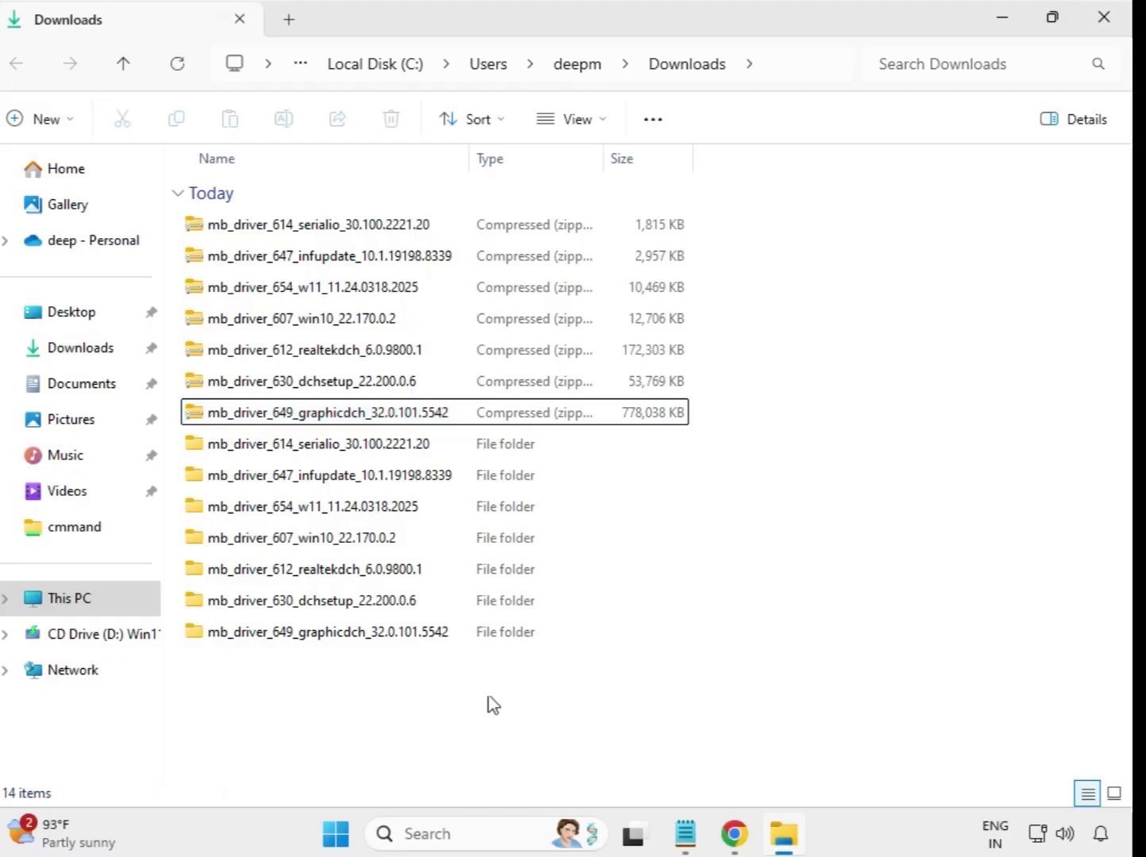
{"action": "right_click", "coordinate": [423, 690]}
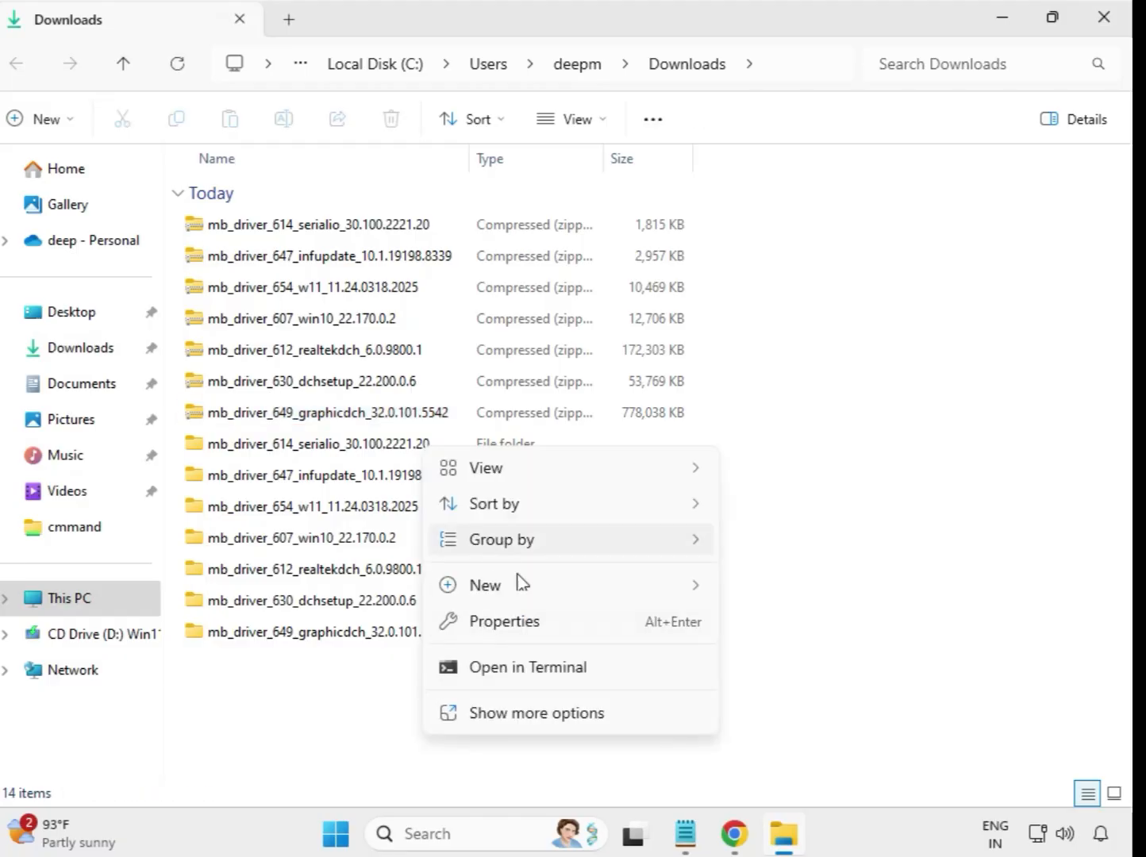
{"action": "left_click", "coordinate": [548, 711]}
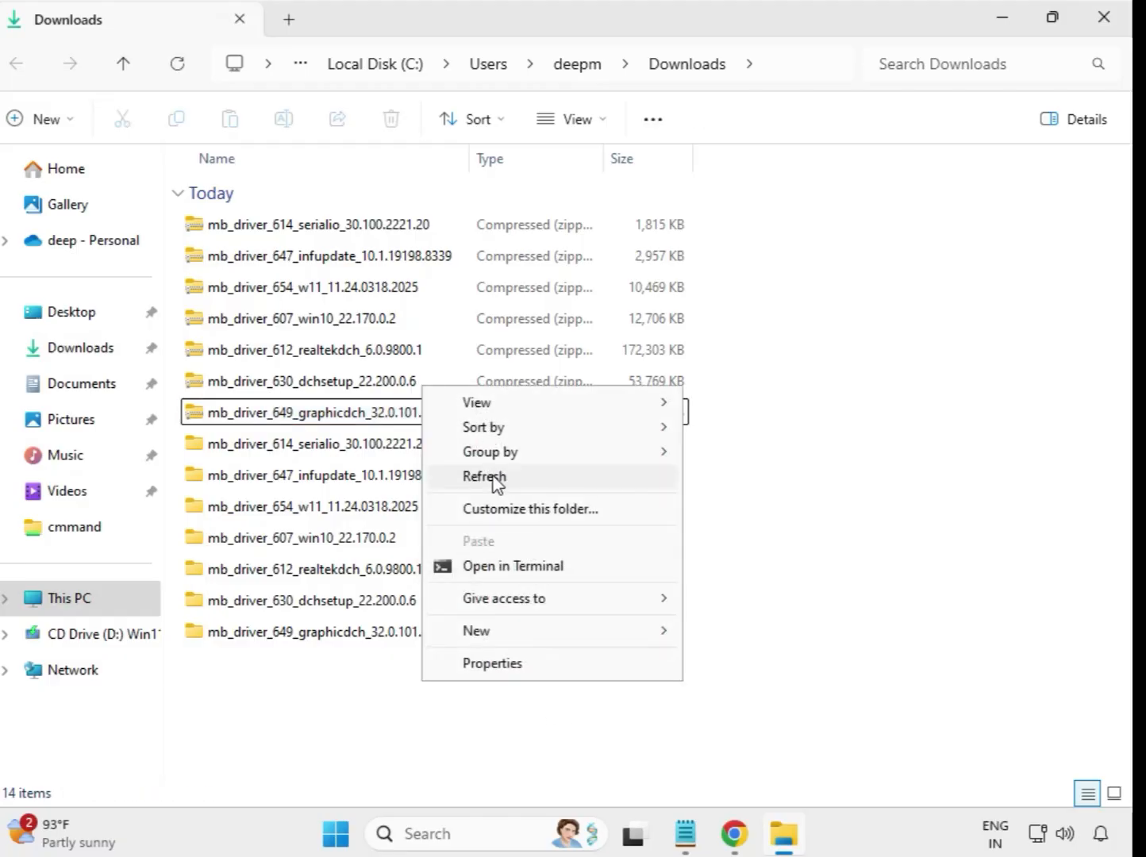
{"action": "left_click", "coordinate": [494, 480]}
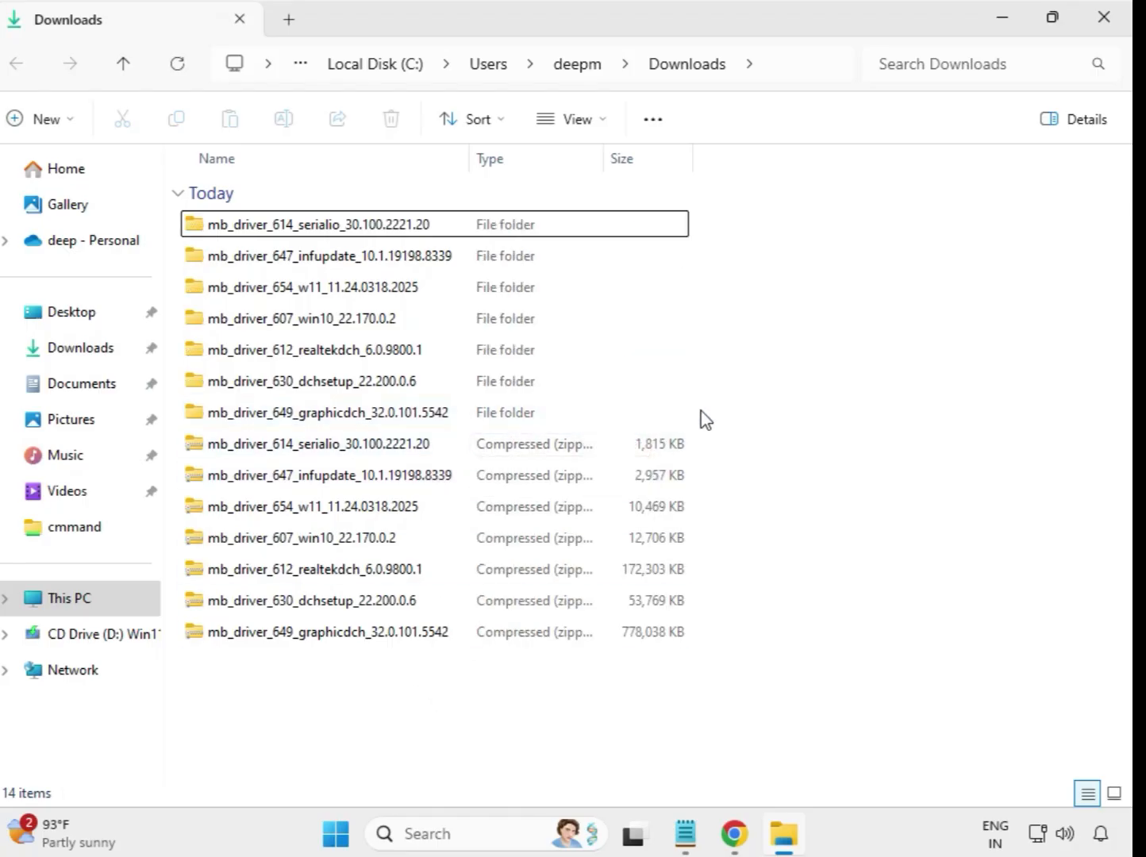
{"action": "left_click_drag", "start_coordinate": [702, 412], "coordinate": [435, 216]}
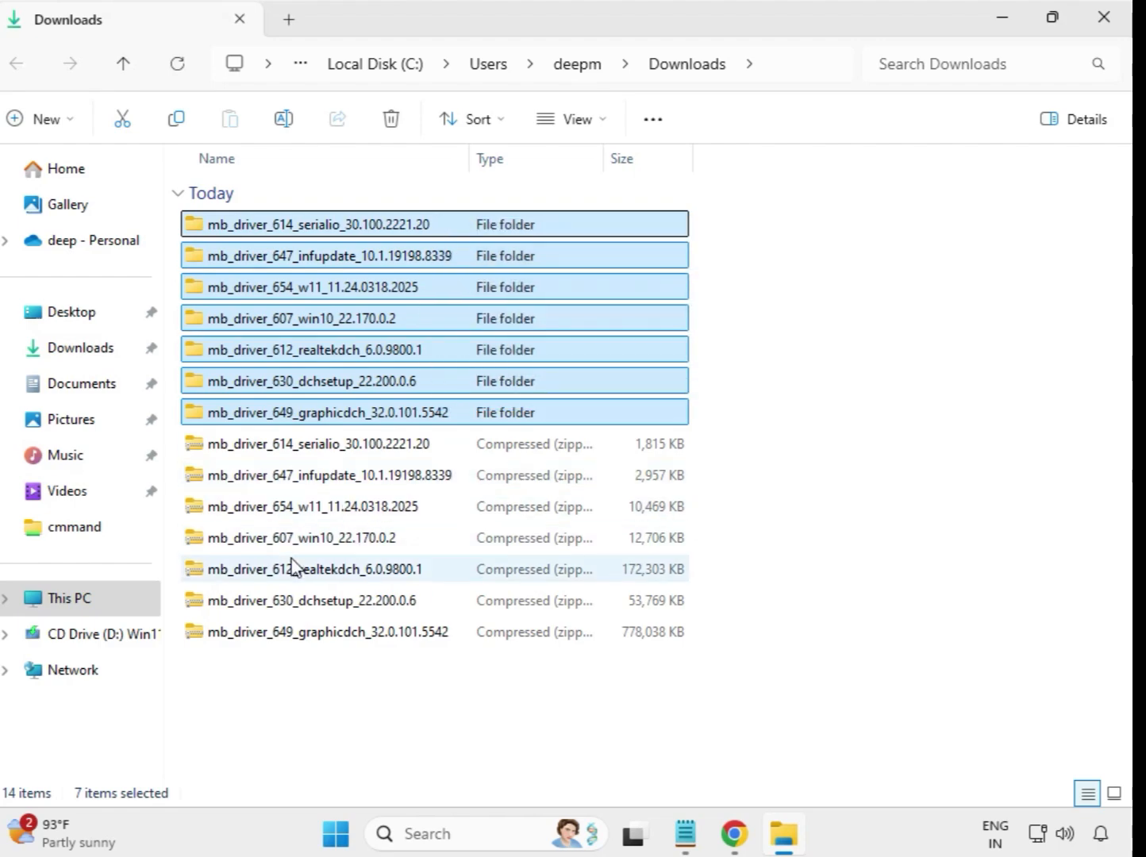
{"action": "left_click", "coordinate": [742, 276]}
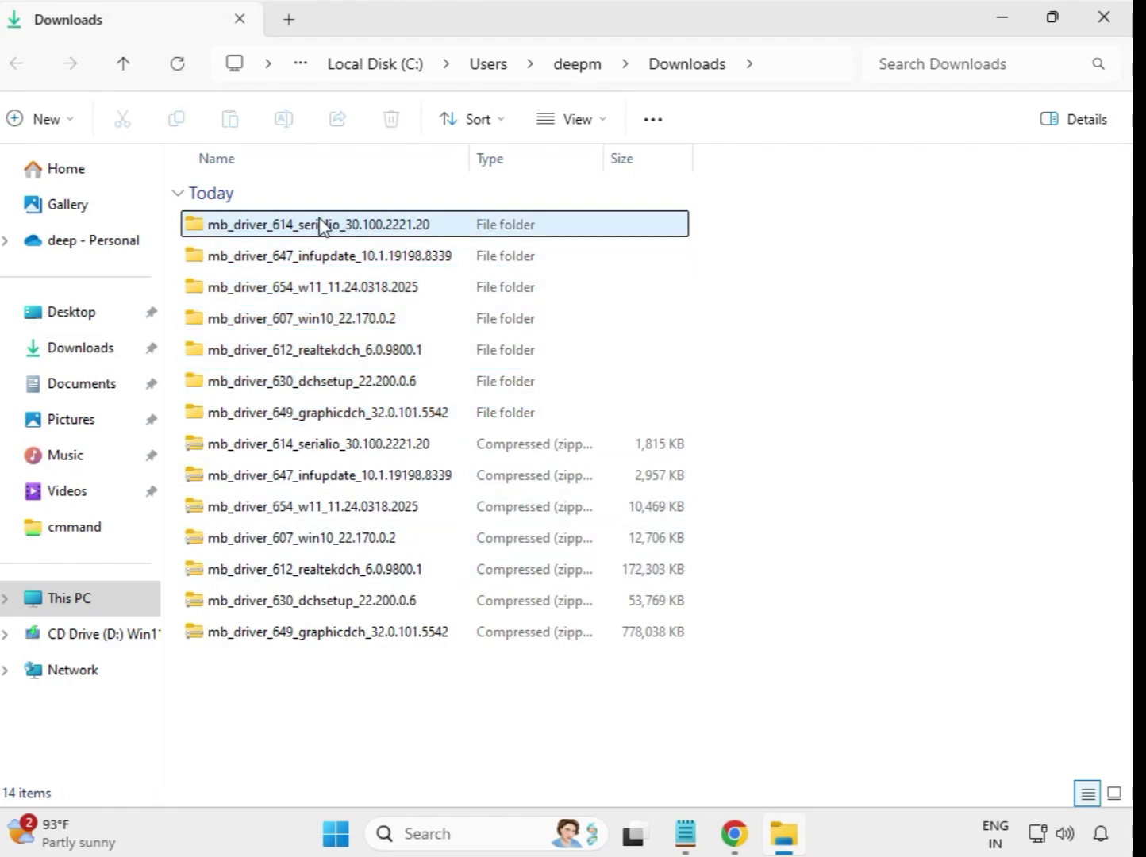
Run the Intel Serial IO 30.100.2221.20 installer as administrator and approve the UAC prompt
{"action": "double_click", "coordinate": [320, 226]}
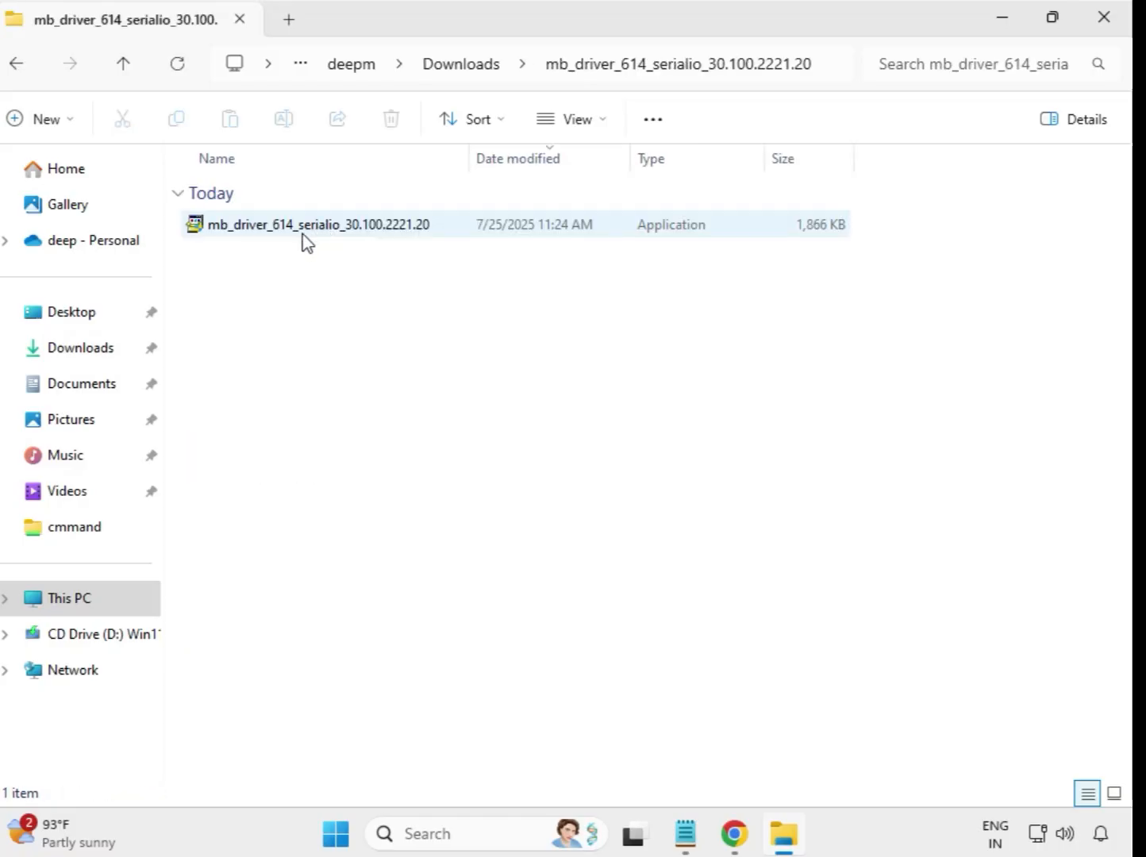
{"action": "left_click", "coordinate": [306, 234]}
{"action": "right_click", "coordinate": [303, 226]}
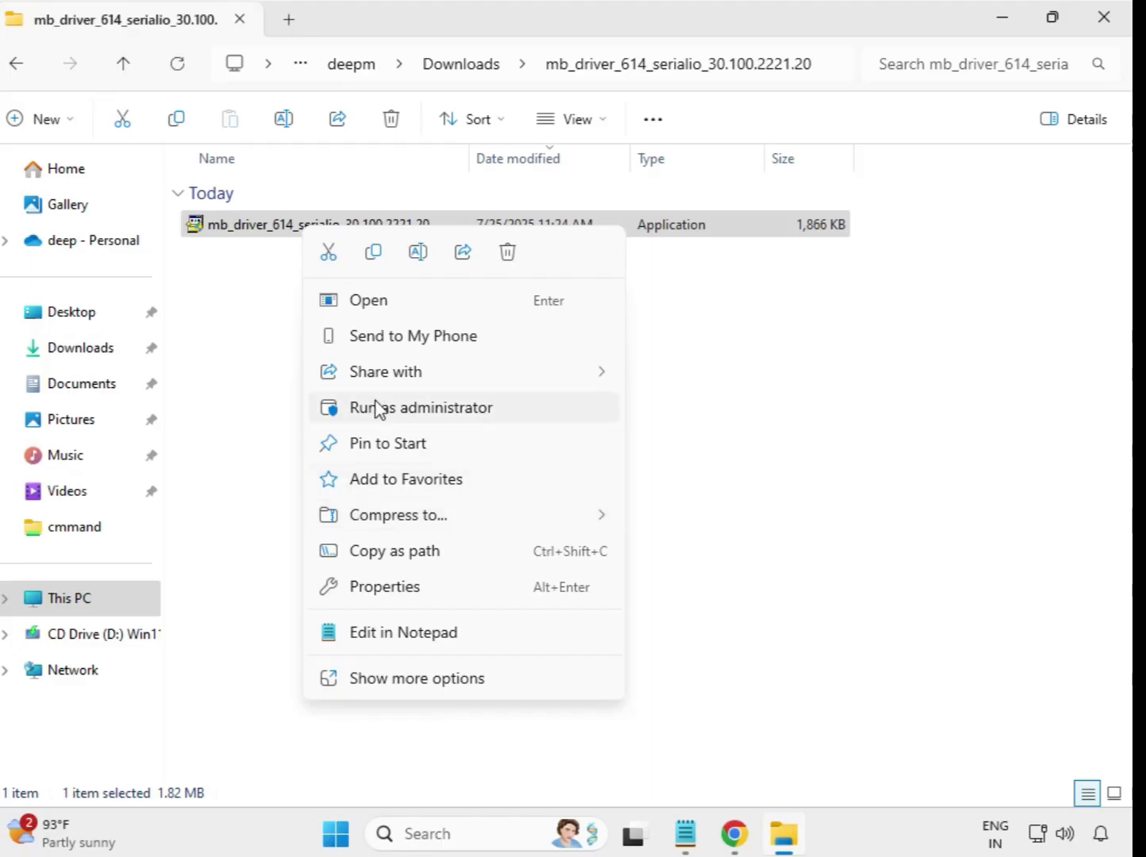
{"action": "left_click", "coordinate": [406, 411]}
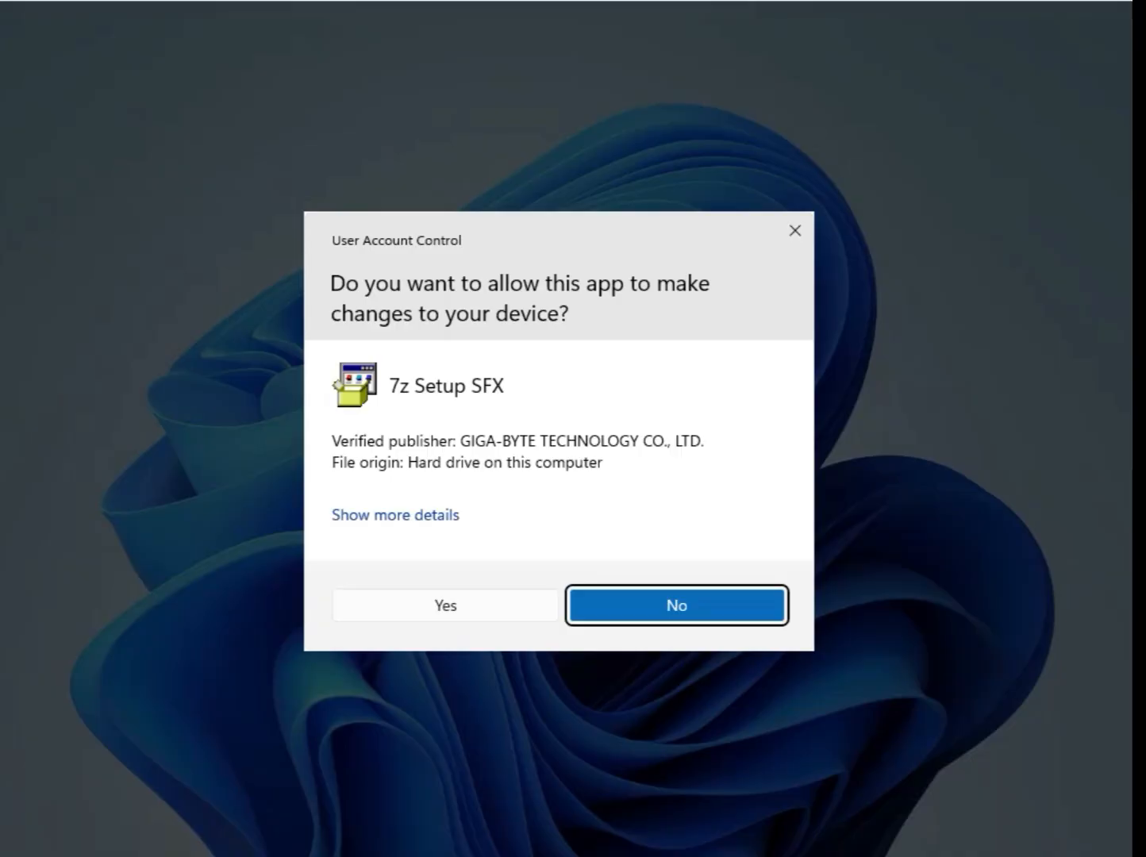
{"action": "left_click", "coordinate": [459, 607]}
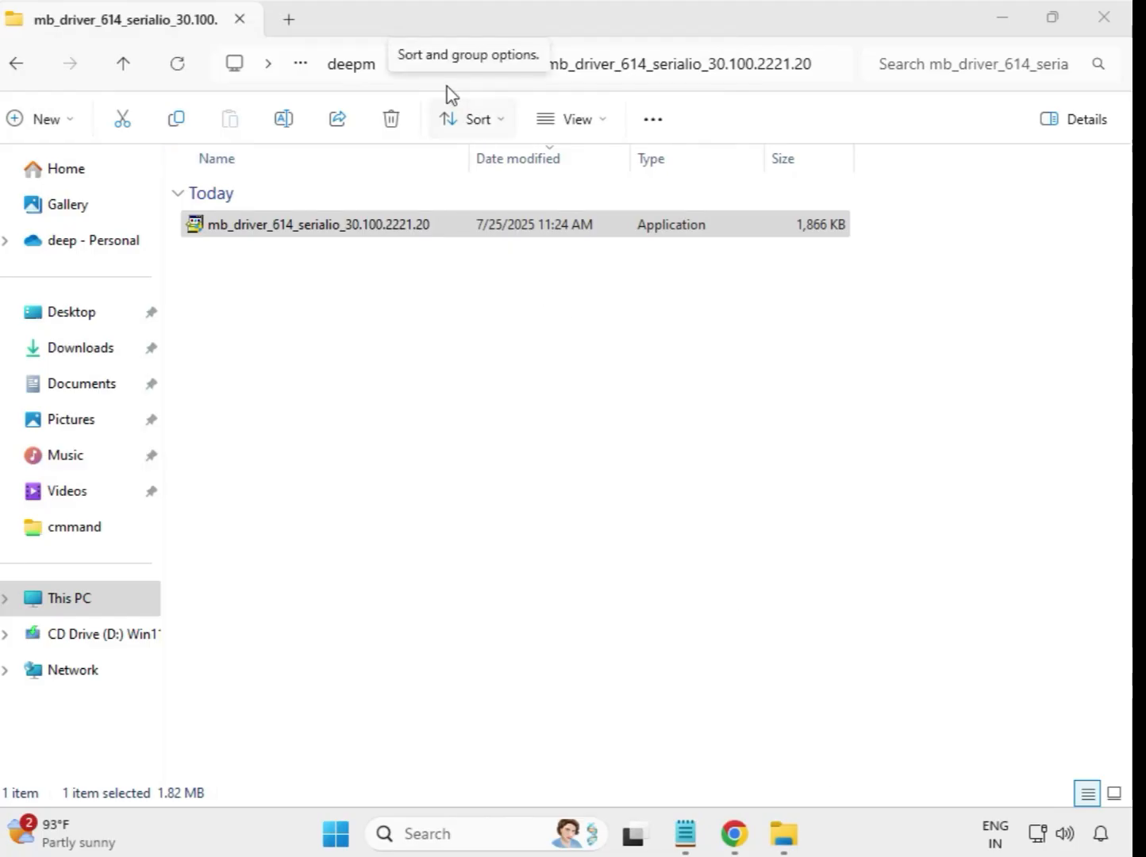
From Downloads, run the INF Update Utility 10.1.19198.8339 installer as administrator, approving UAC
{"action": "left_click", "coordinate": [473, 236]}
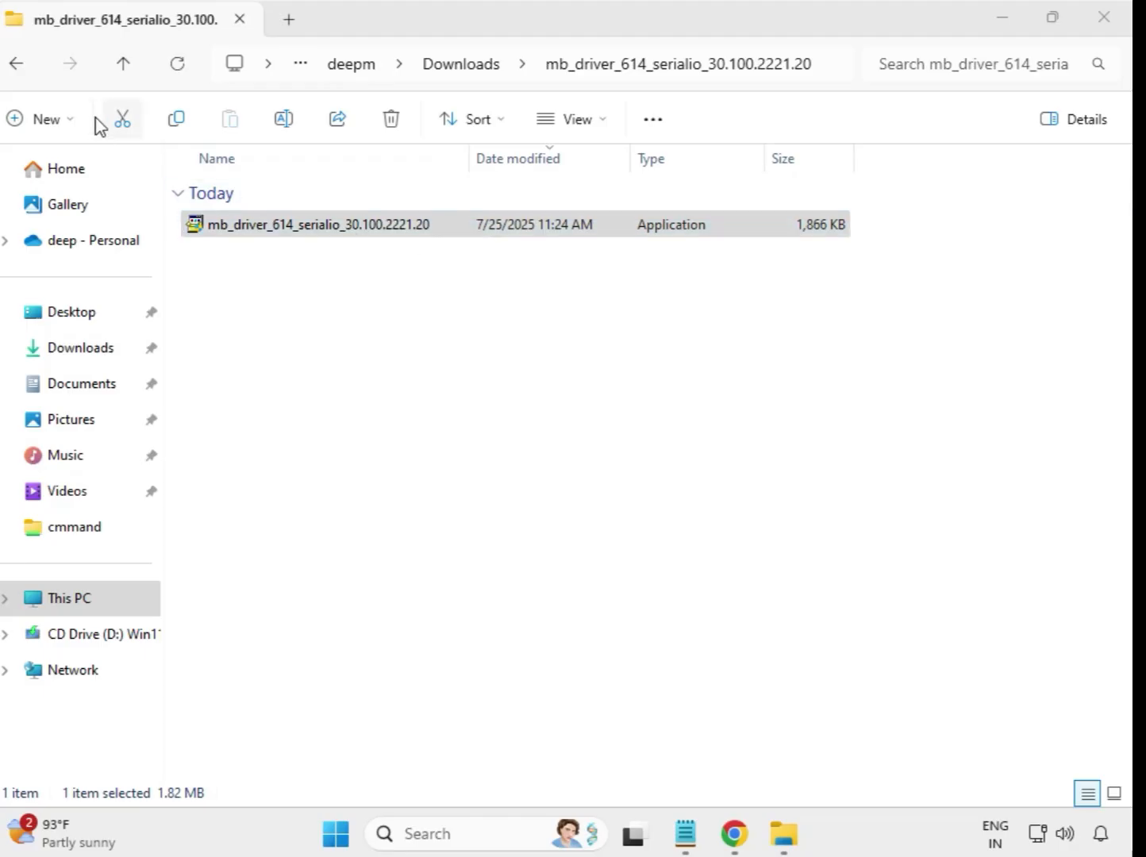
{"action": "left_click", "coordinate": [19, 68]}
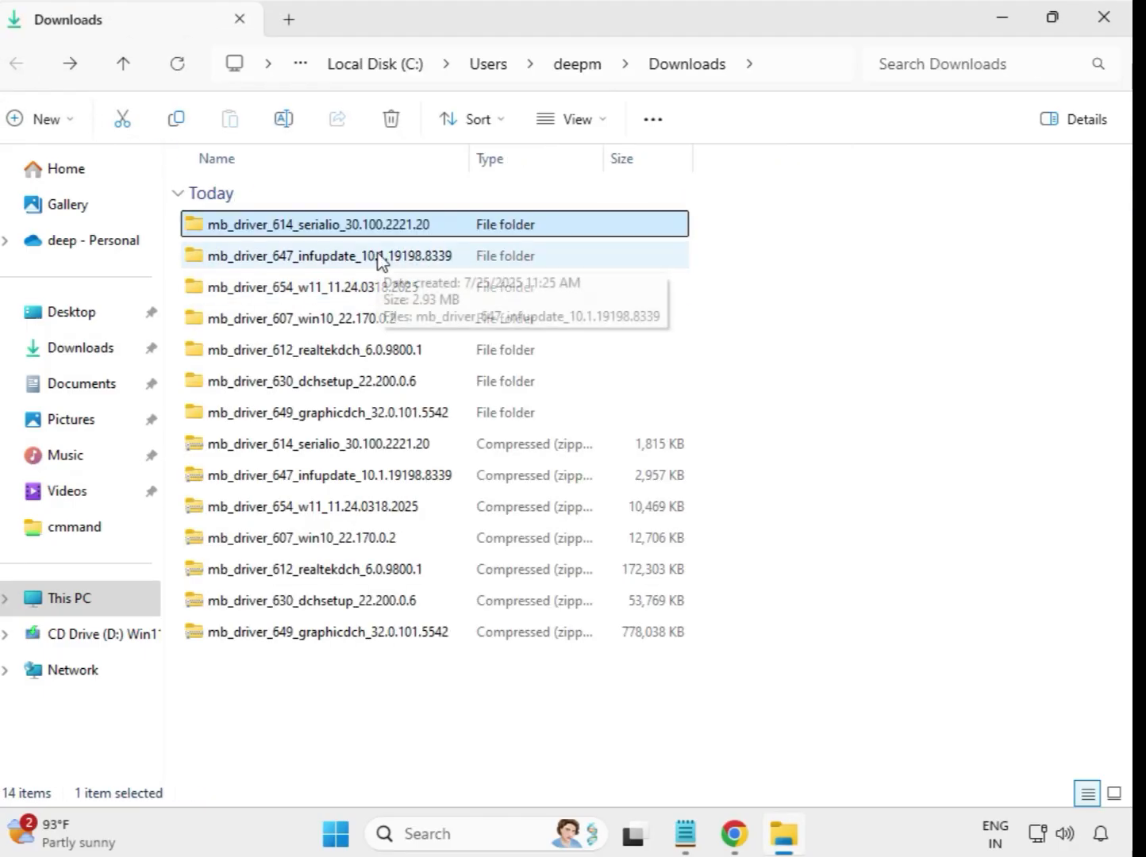
{"action": "double_click", "coordinate": [382, 260]}
{"action": "left_click", "coordinate": [382, 230]}
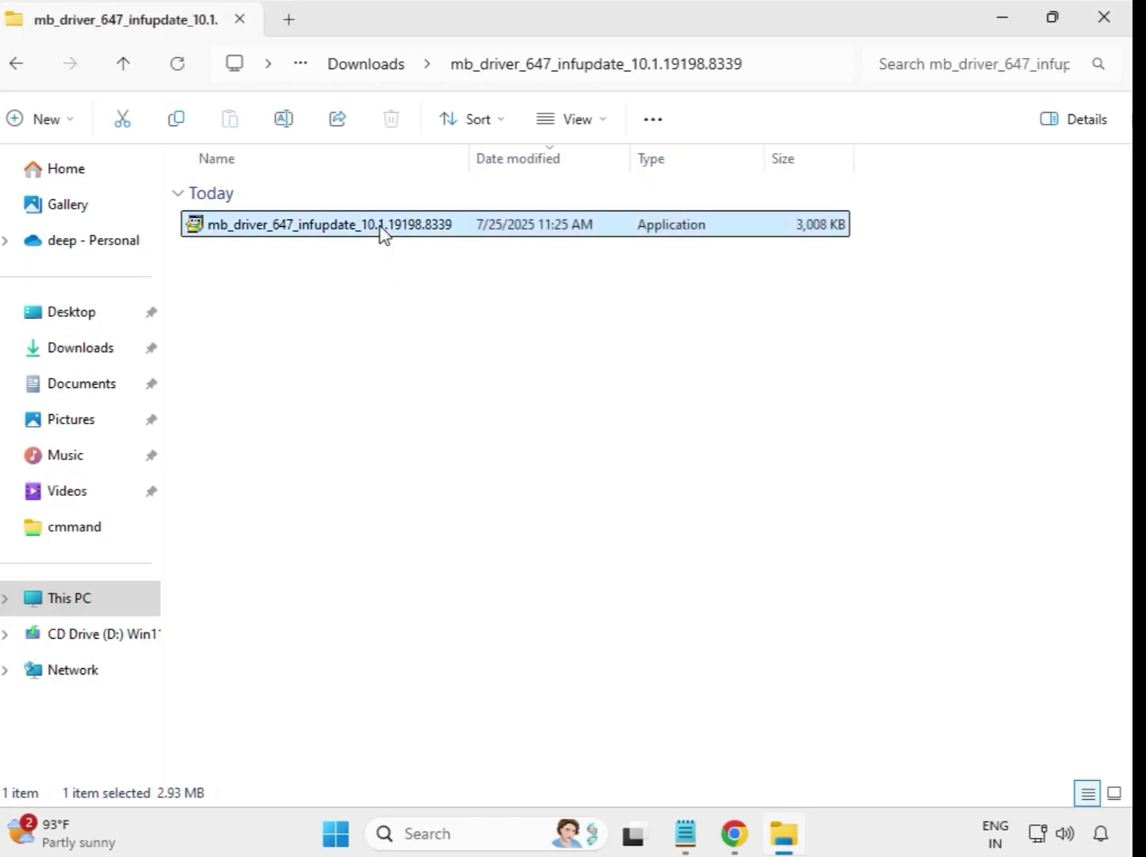
{"action": "right_click", "coordinate": [383, 232]}
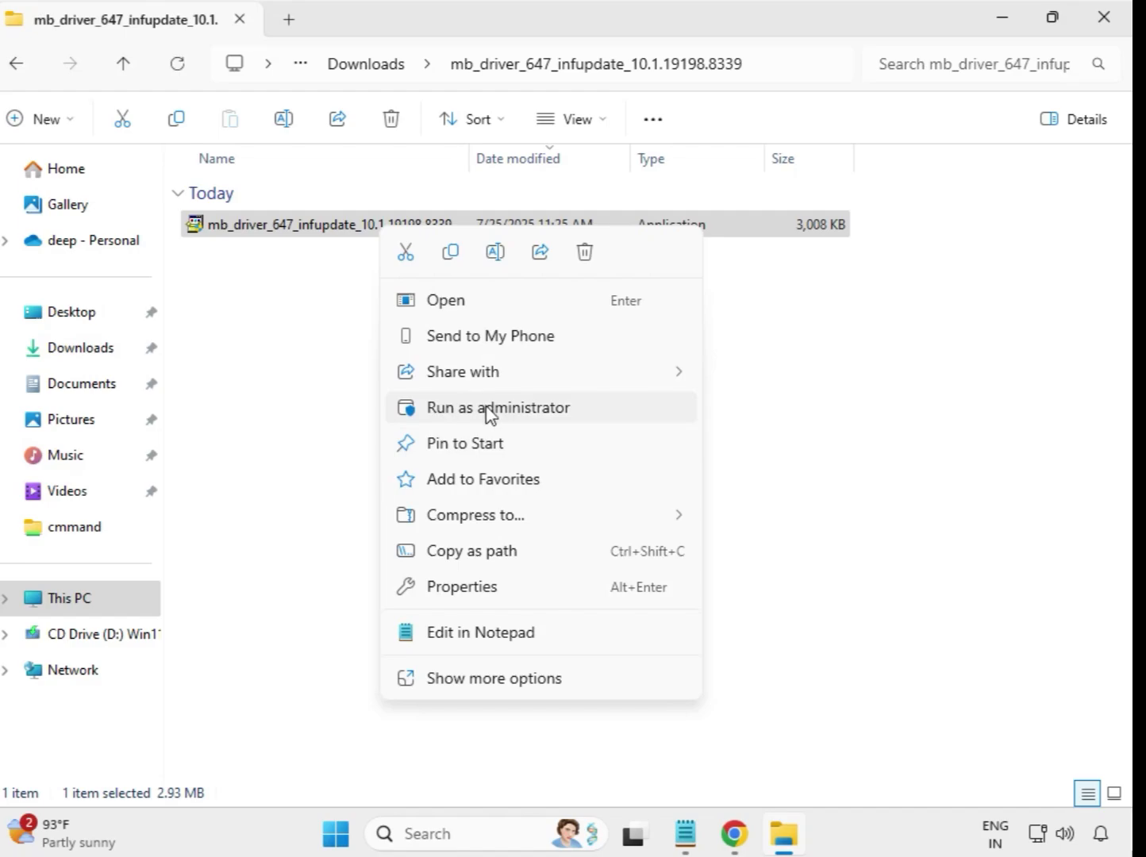
{"action": "left_click", "coordinate": [510, 413]}
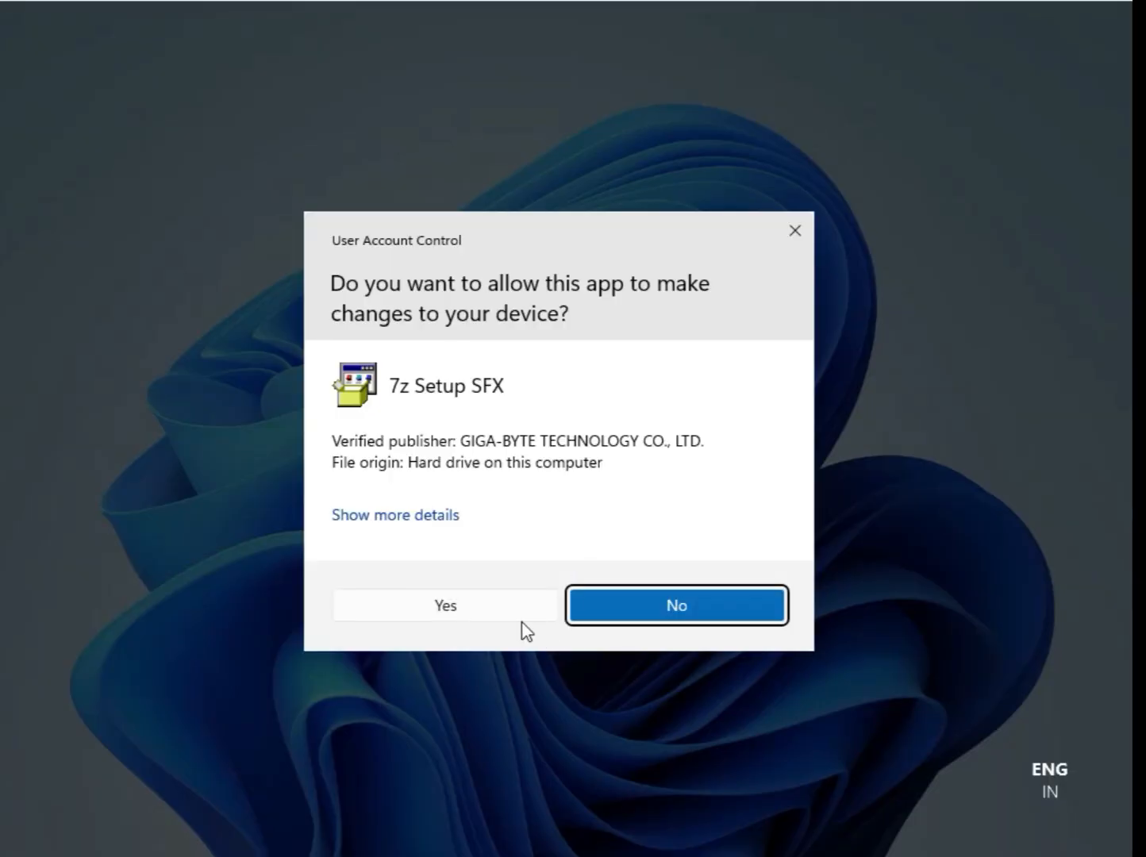
{"action": "left_click", "coordinate": [526, 619]}
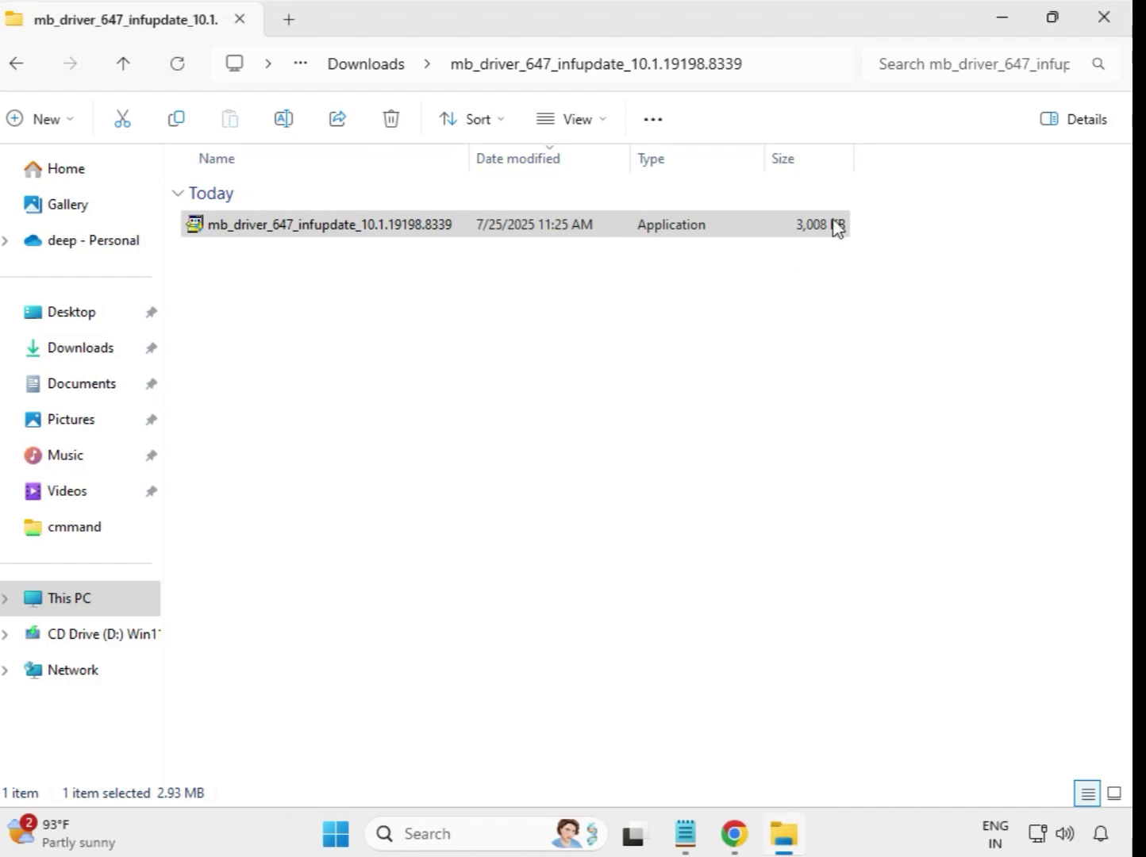
Run the Realtek LAN Driver 11.24.0318.2025 installer elevated, approve UAC, and return to Downloads
{"action": "left_click", "coordinate": [347, 69]}
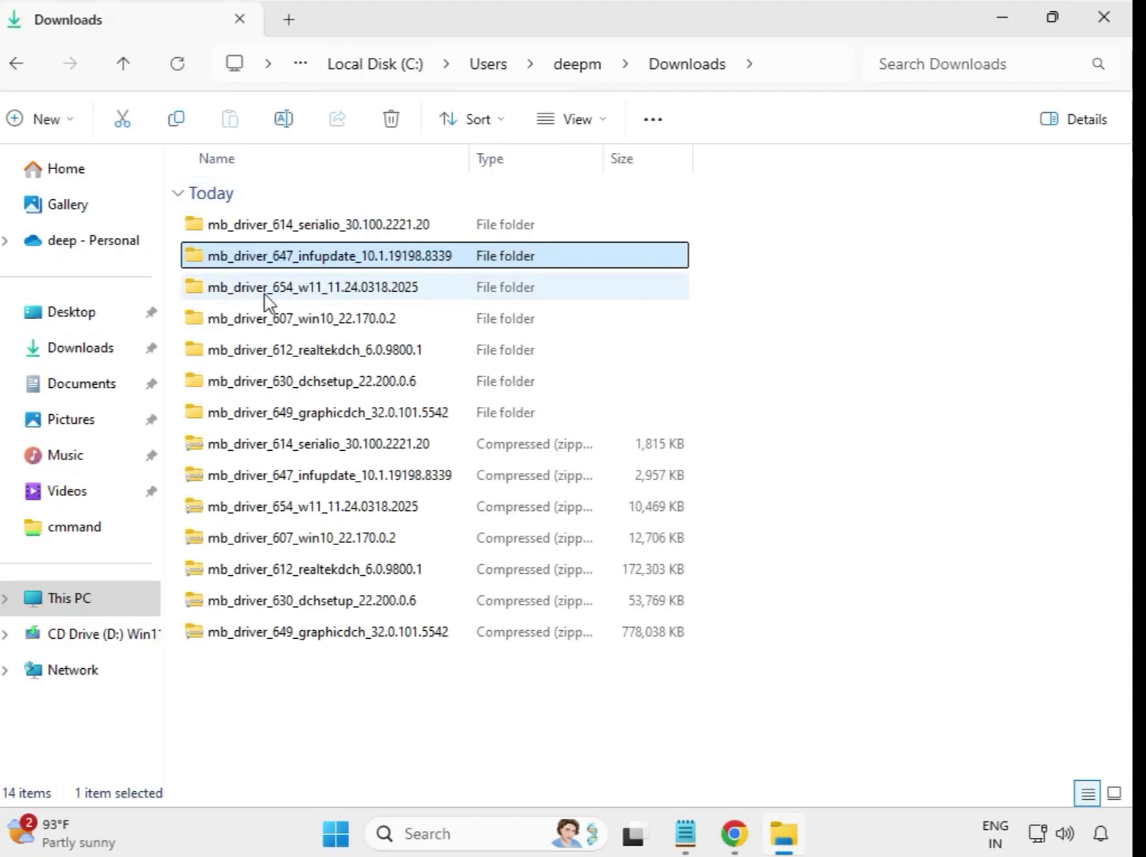
{"action": "double_click", "coordinate": [321, 292]}
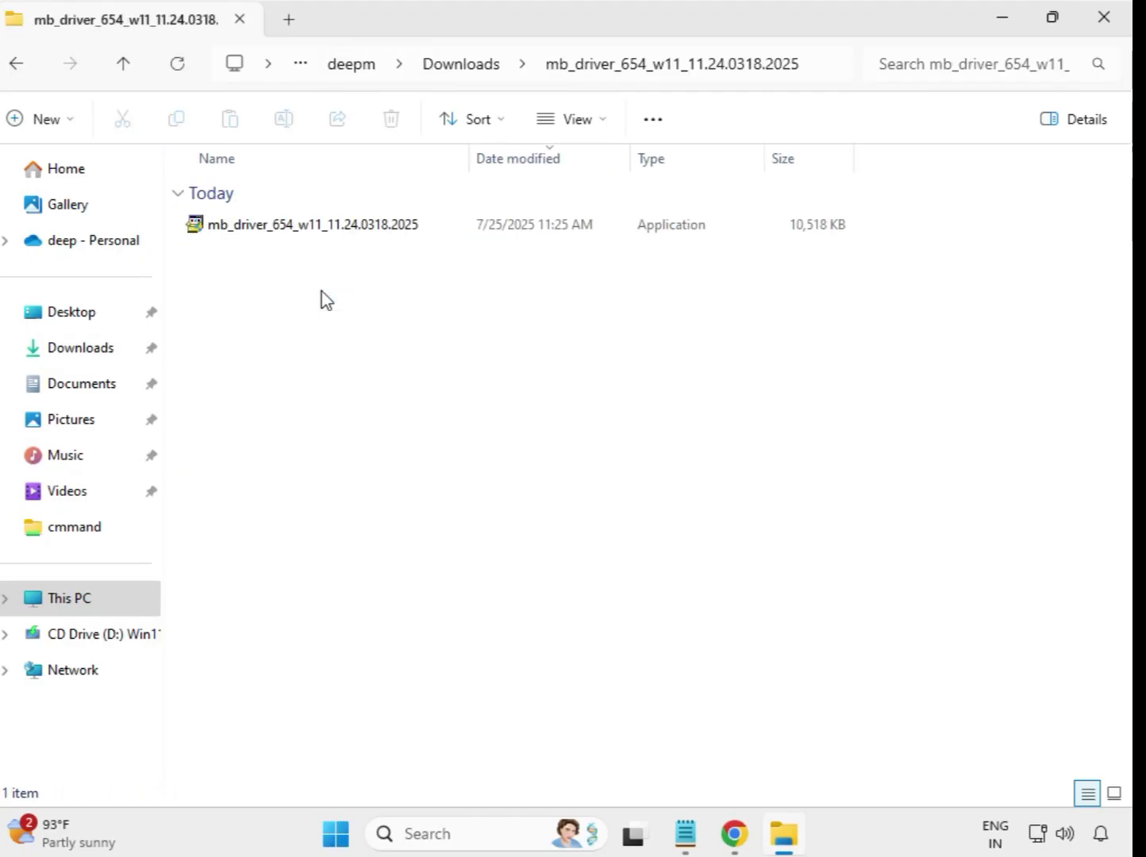
{"action": "right_click", "coordinate": [334, 232]}
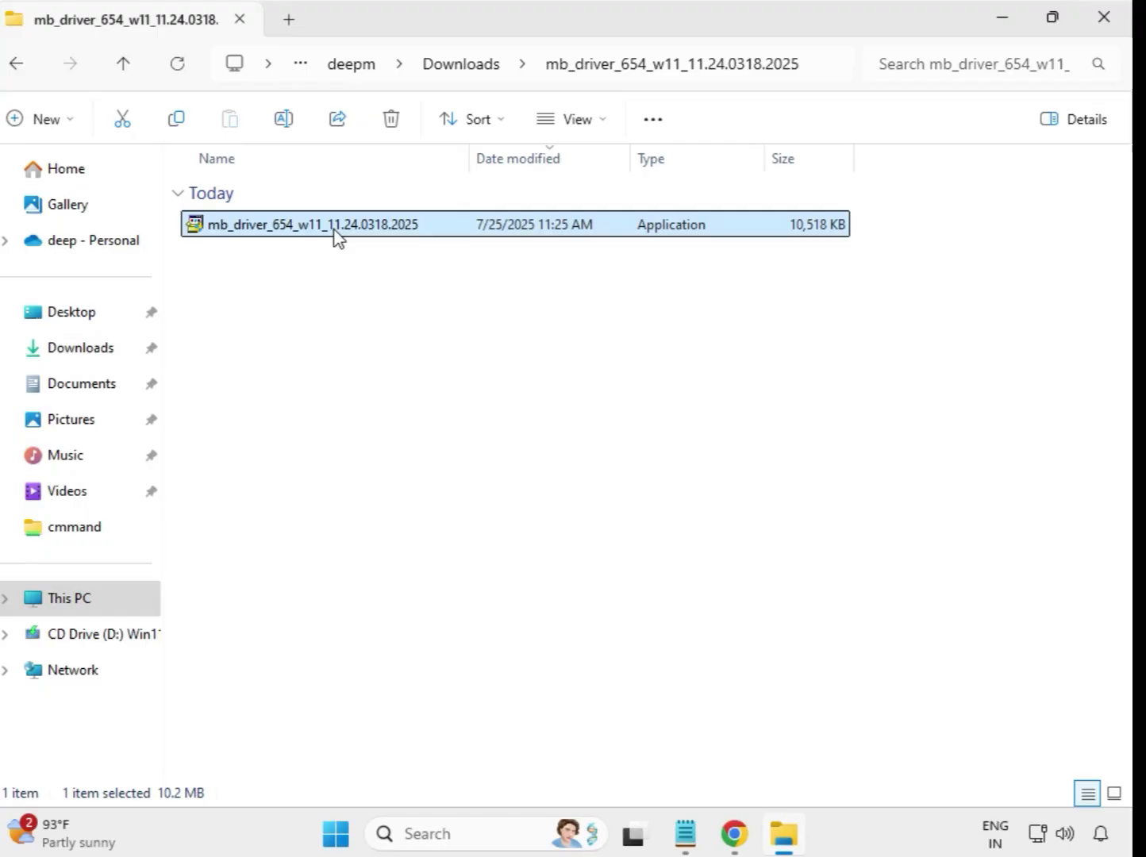
{"action": "left_click", "coordinate": [444, 412]}
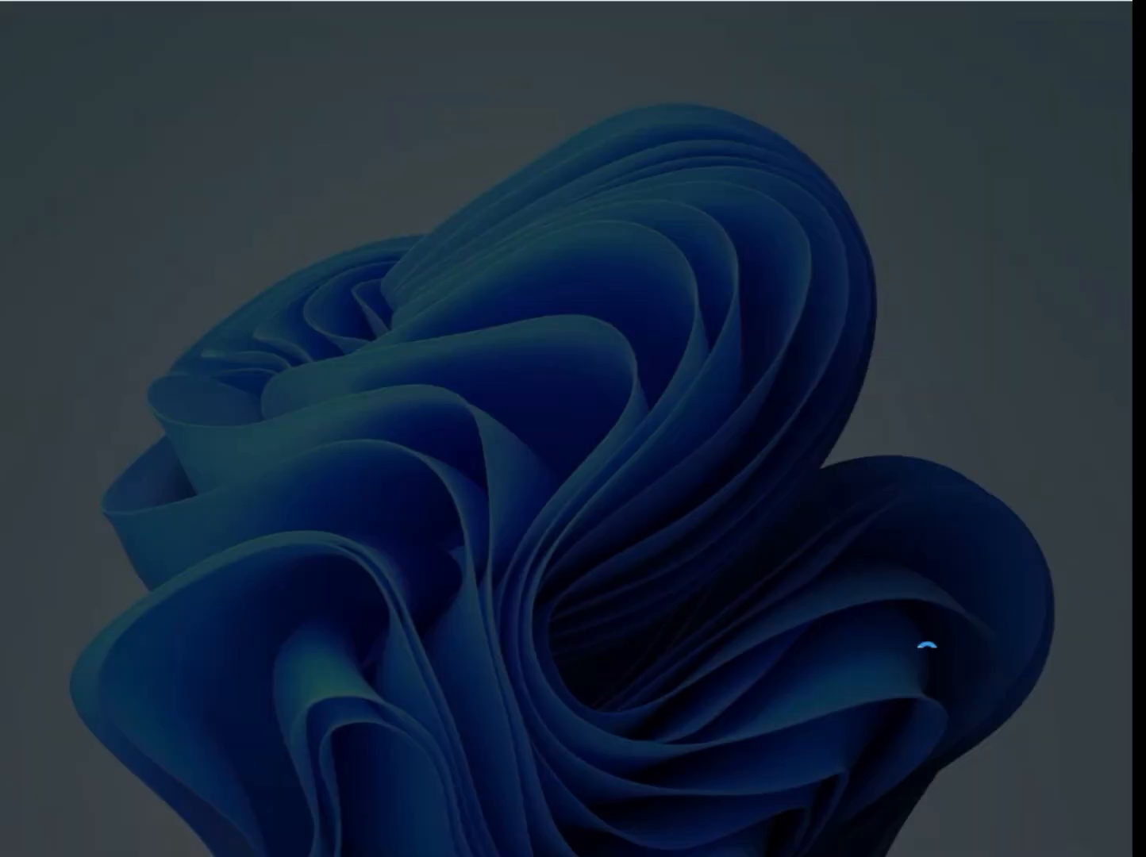
{"action": "left_click", "coordinate": [472, 620]}
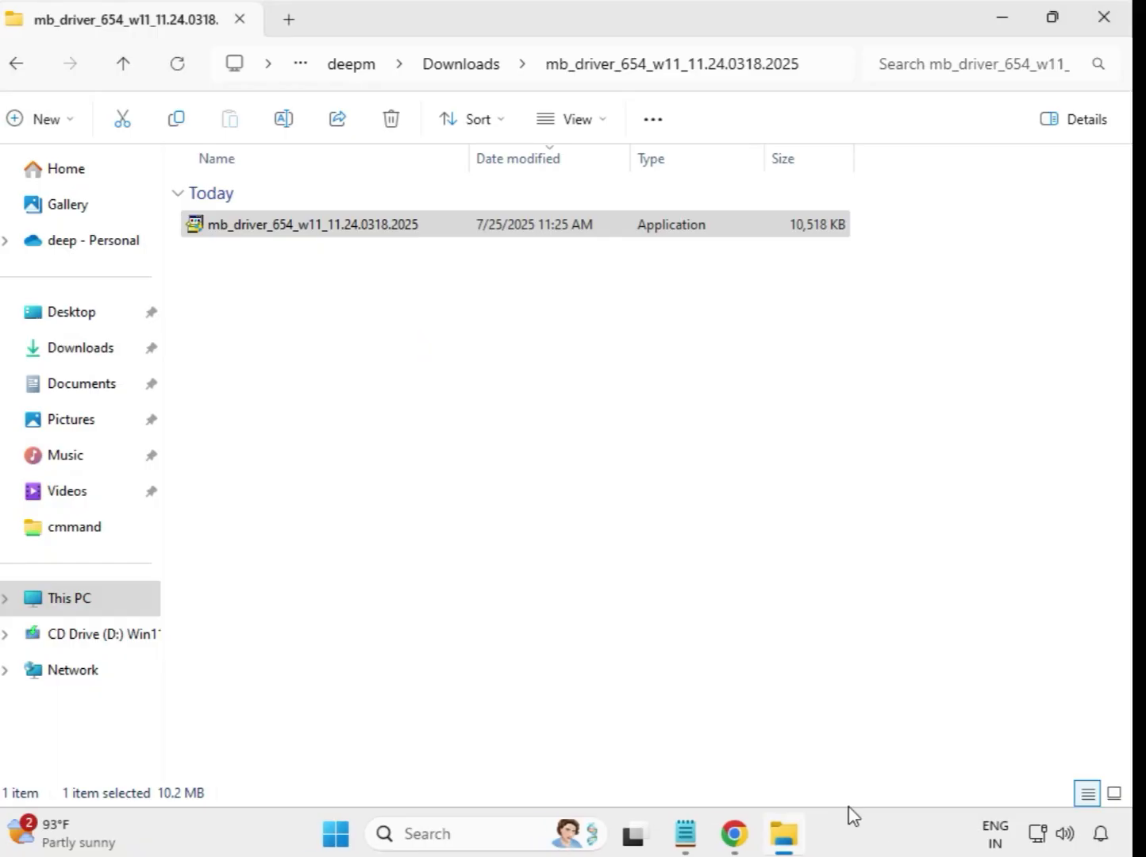
{"action": "left_click", "coordinate": [464, 68]}
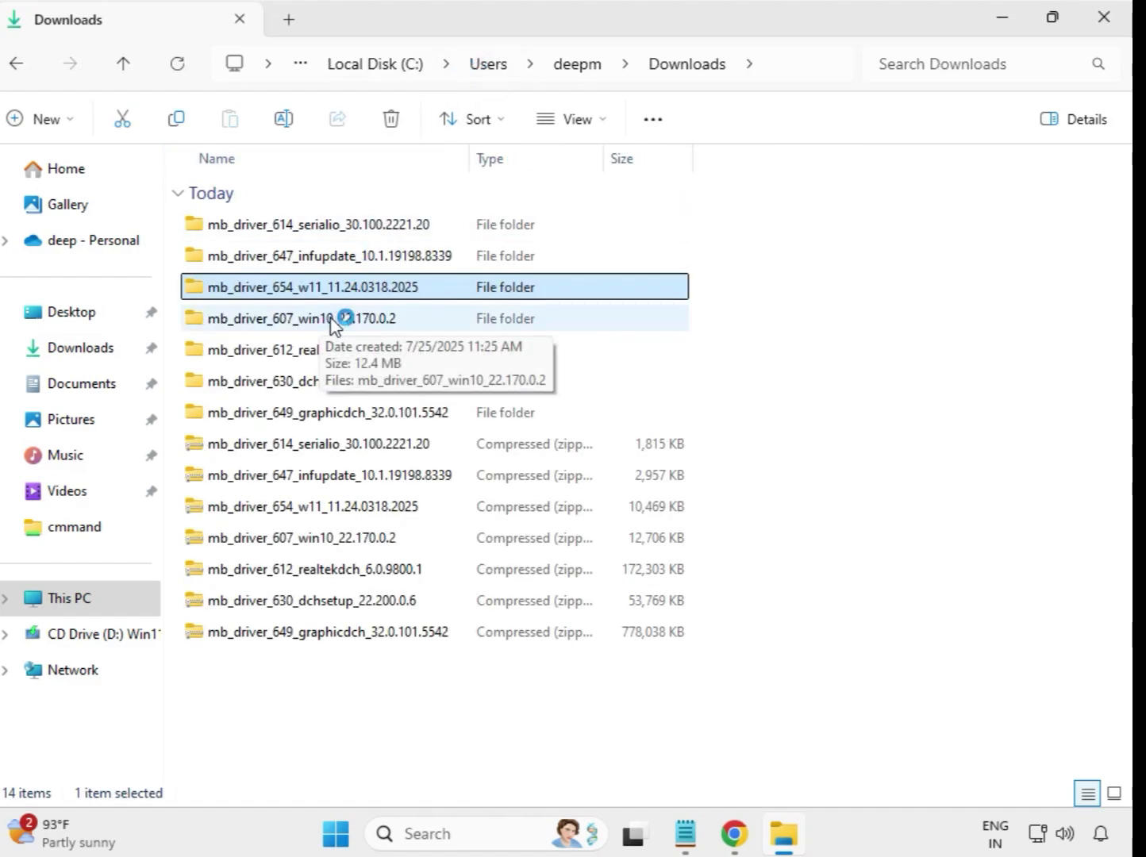
Run the Intel Bluetooth Driver 22.170.0.2 installer from mb_driver_607_win10 as administrator, approving UAC
{"action": "double_click", "coordinate": [332, 322]}
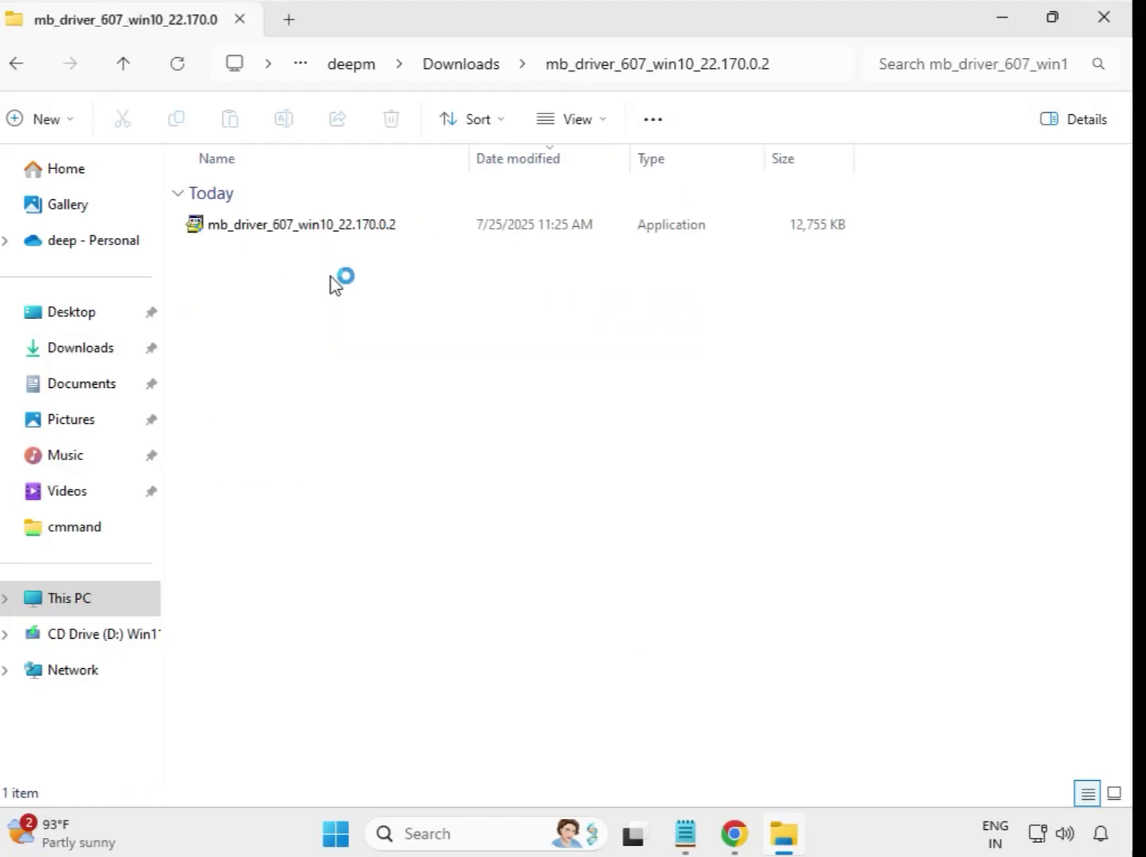
{"action": "left_click", "coordinate": [316, 230]}
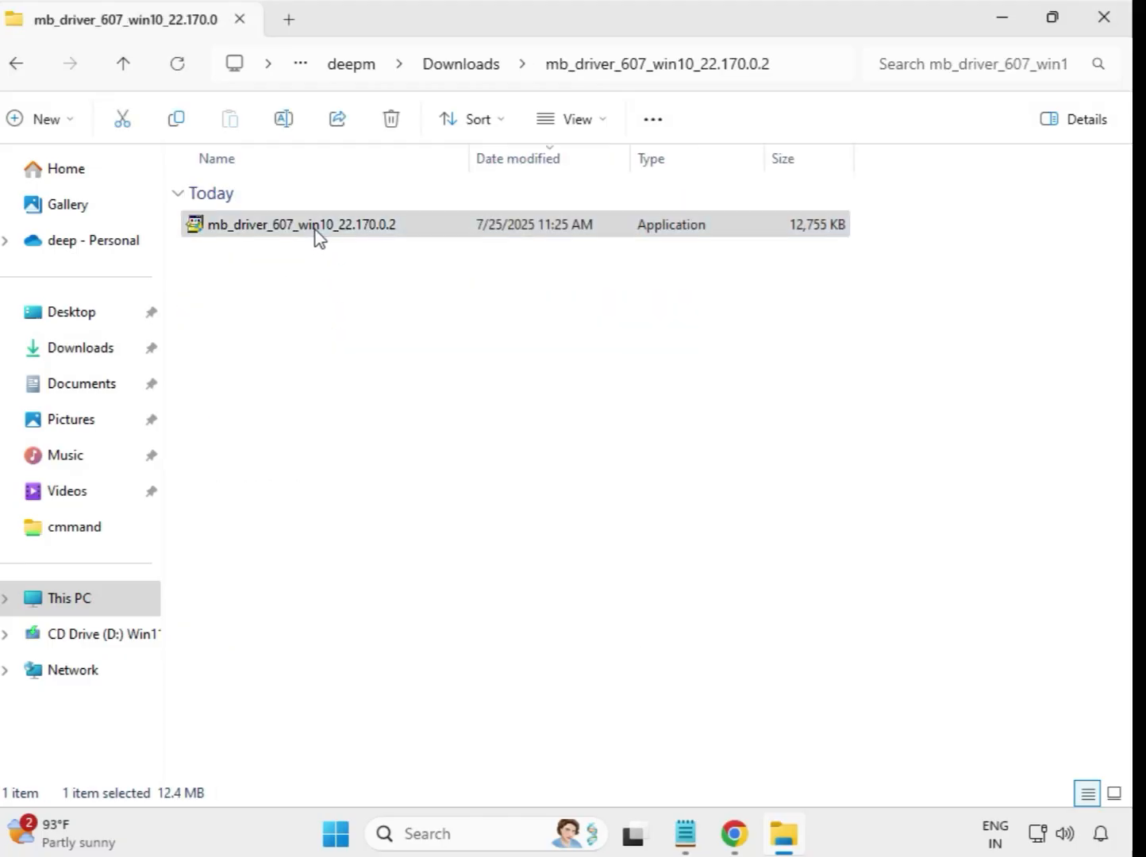
{"action": "right_click", "coordinate": [318, 232]}
{"action": "left_click", "coordinate": [445, 411]}
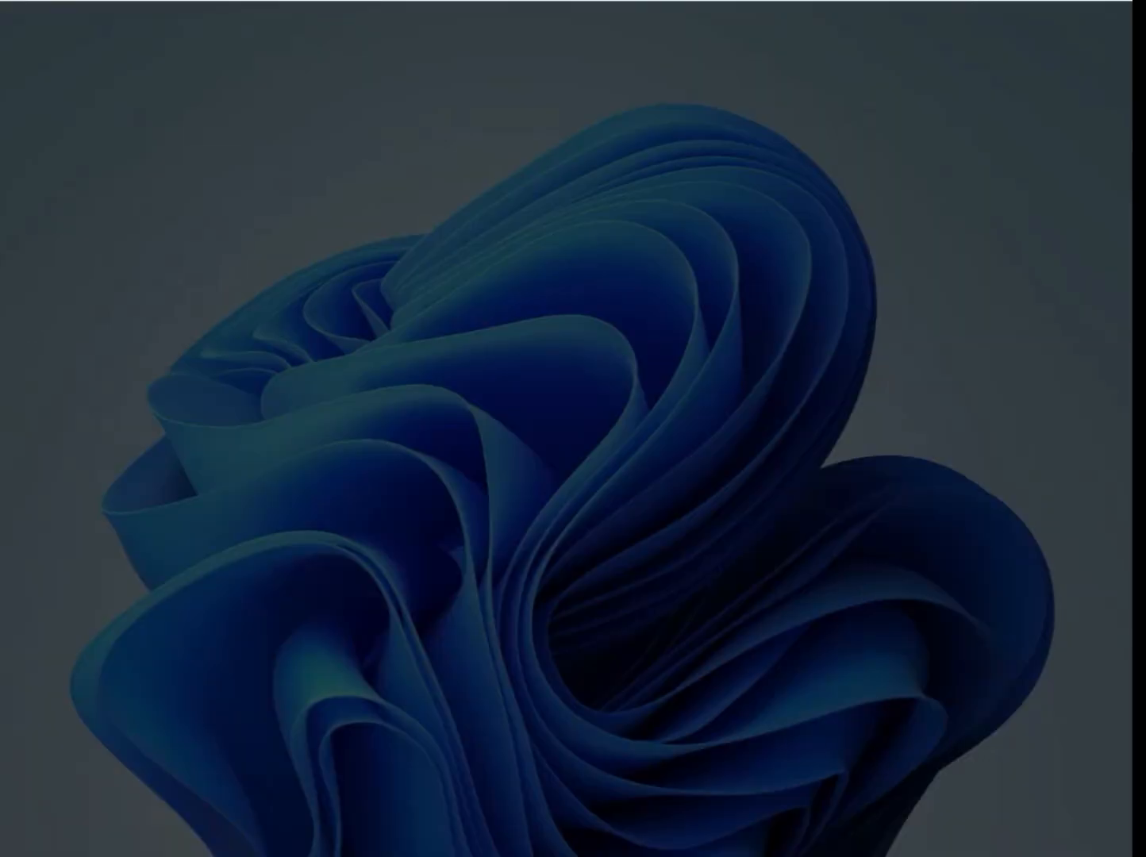
{"action": "left_click", "coordinate": [469, 603]}
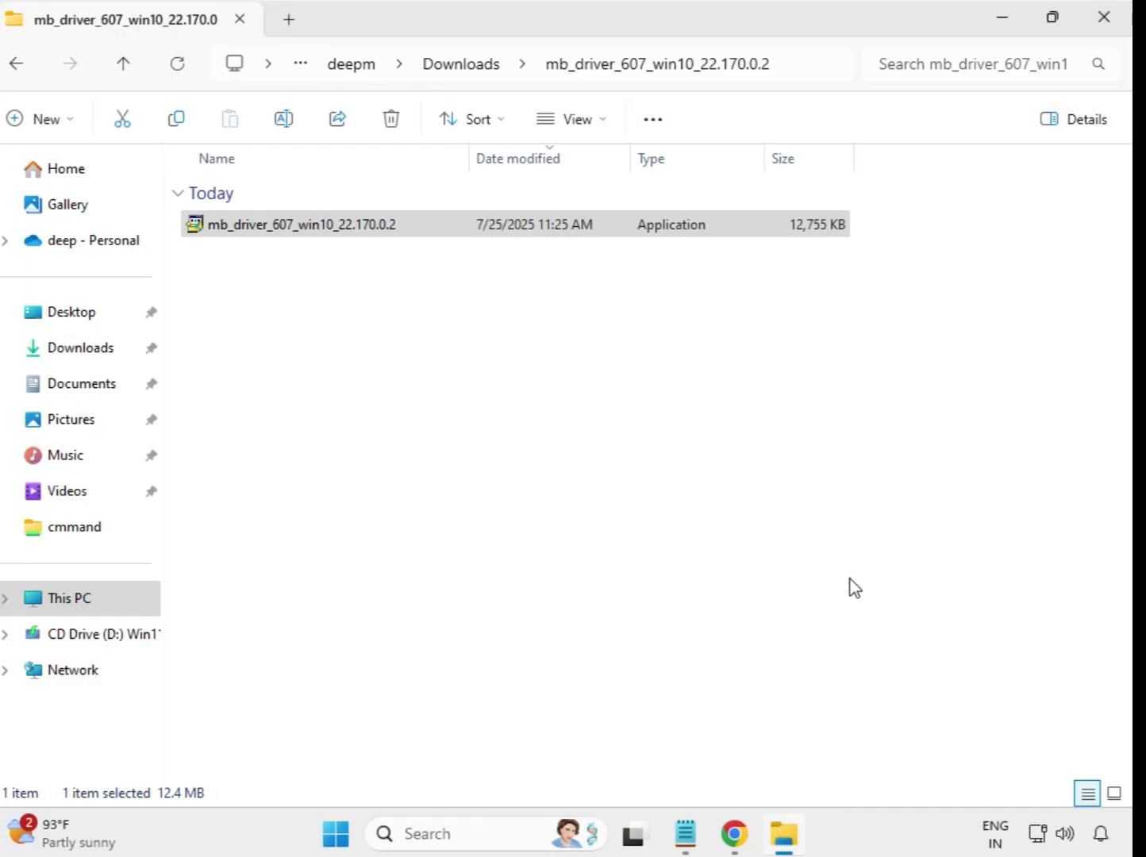
Run the Realtek HD Audio DCH 6.0.9800.1 installer as administrator and approve UAC
{"action": "left_click", "coordinate": [459, 67]}
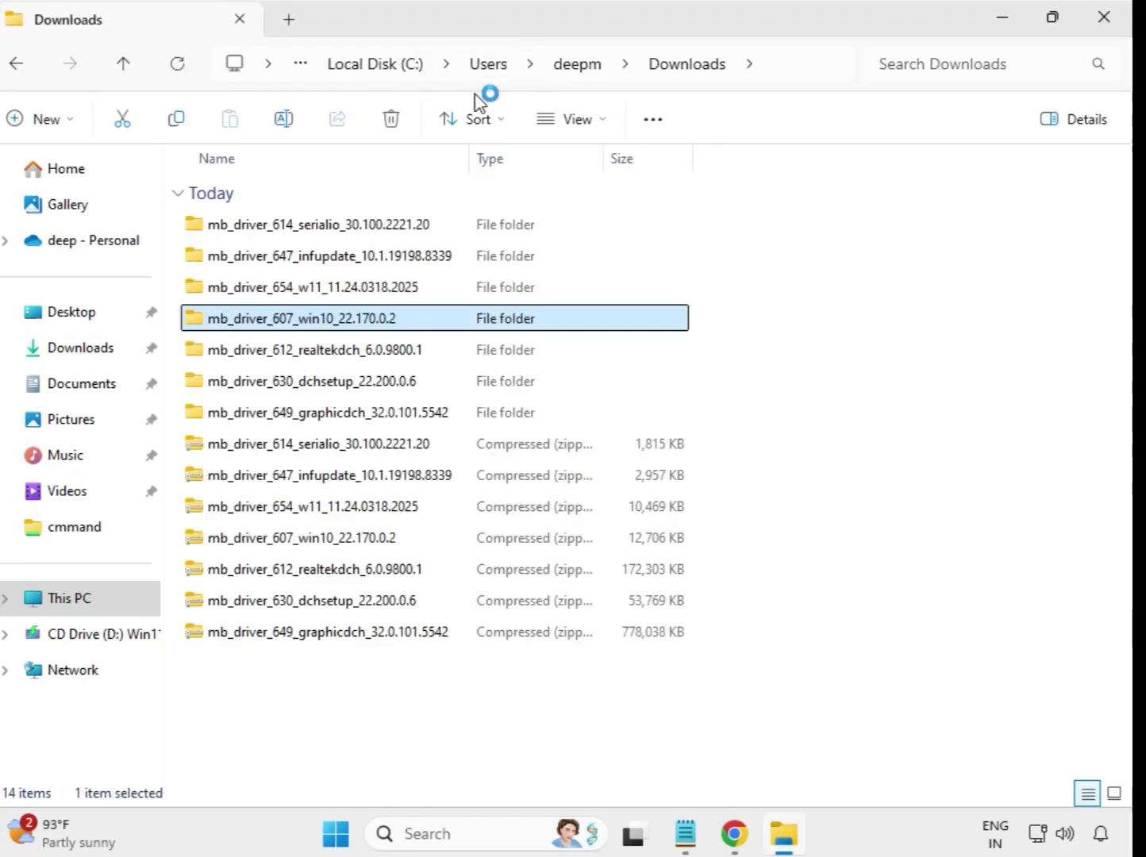
{"action": "left_click", "coordinate": [401, 353]}
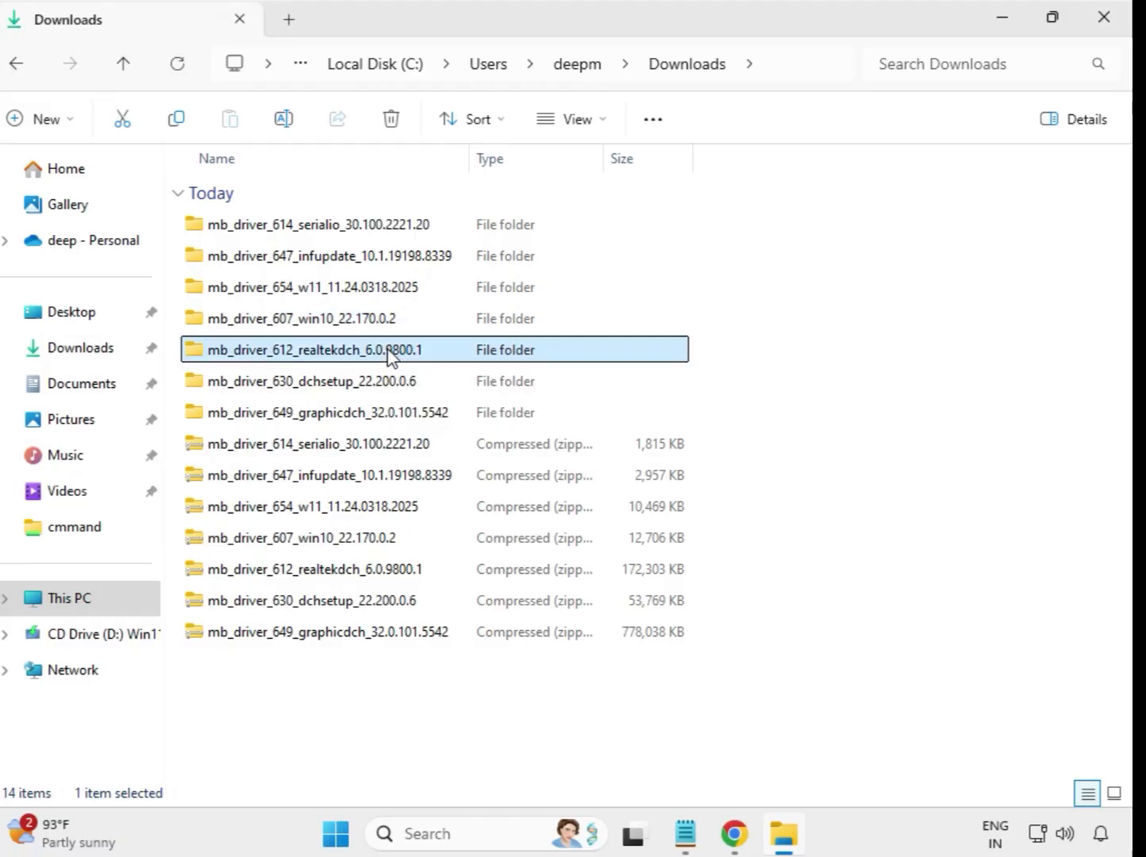
{"action": "double_click", "coordinate": [457, 354]}
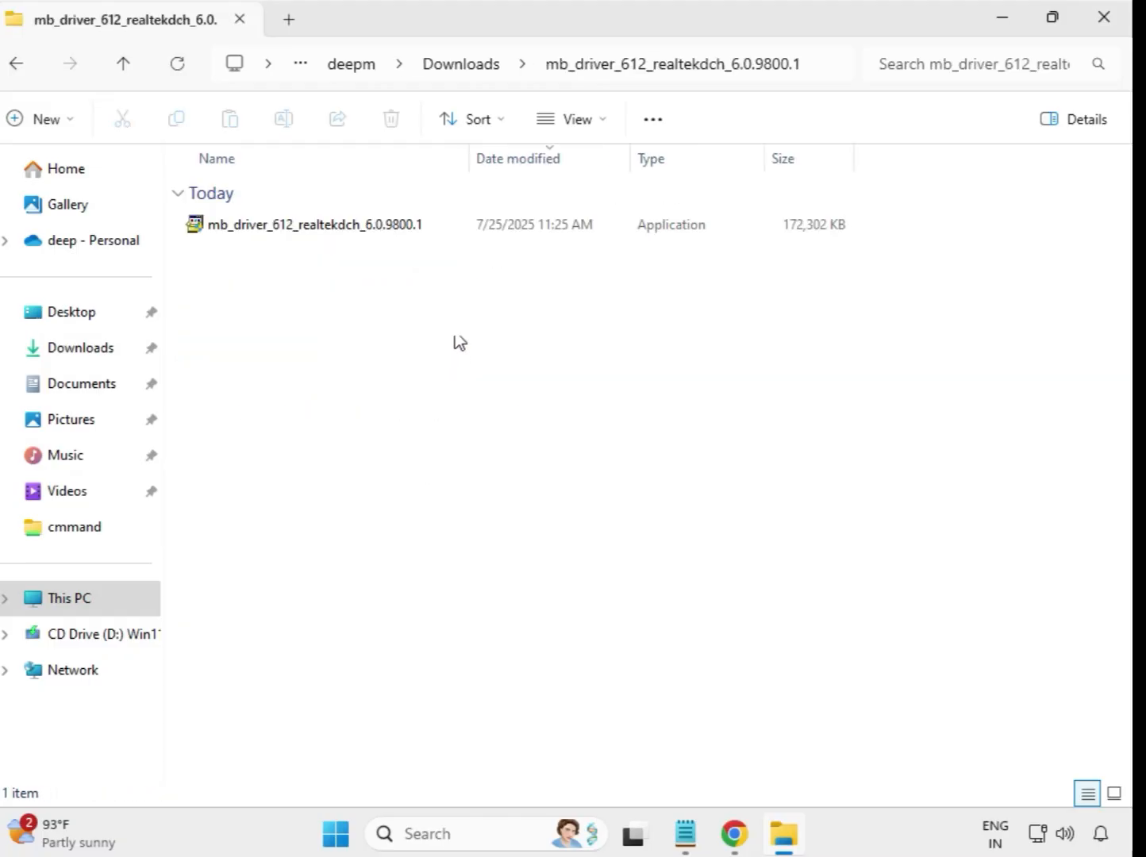
{"action": "left_click", "coordinate": [351, 226]}
{"action": "right_click", "coordinate": [353, 230]}
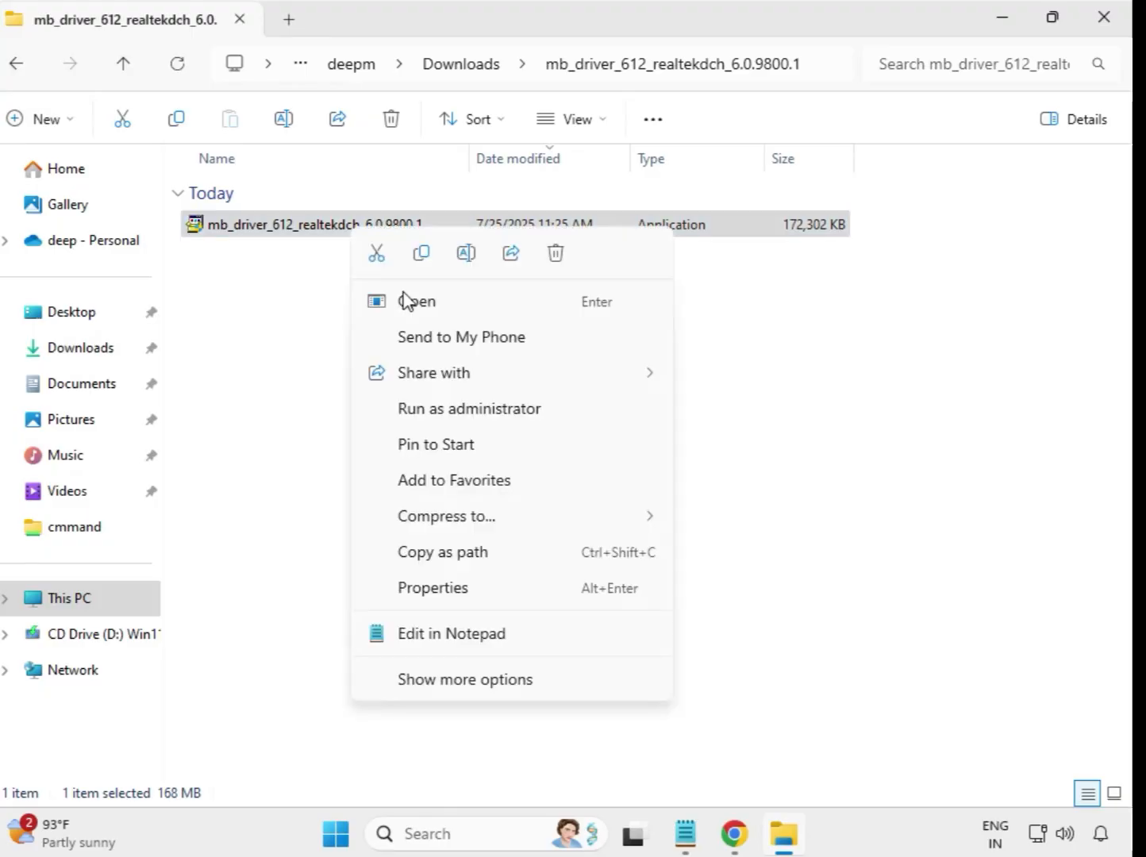
{"action": "left_click", "coordinate": [498, 420]}
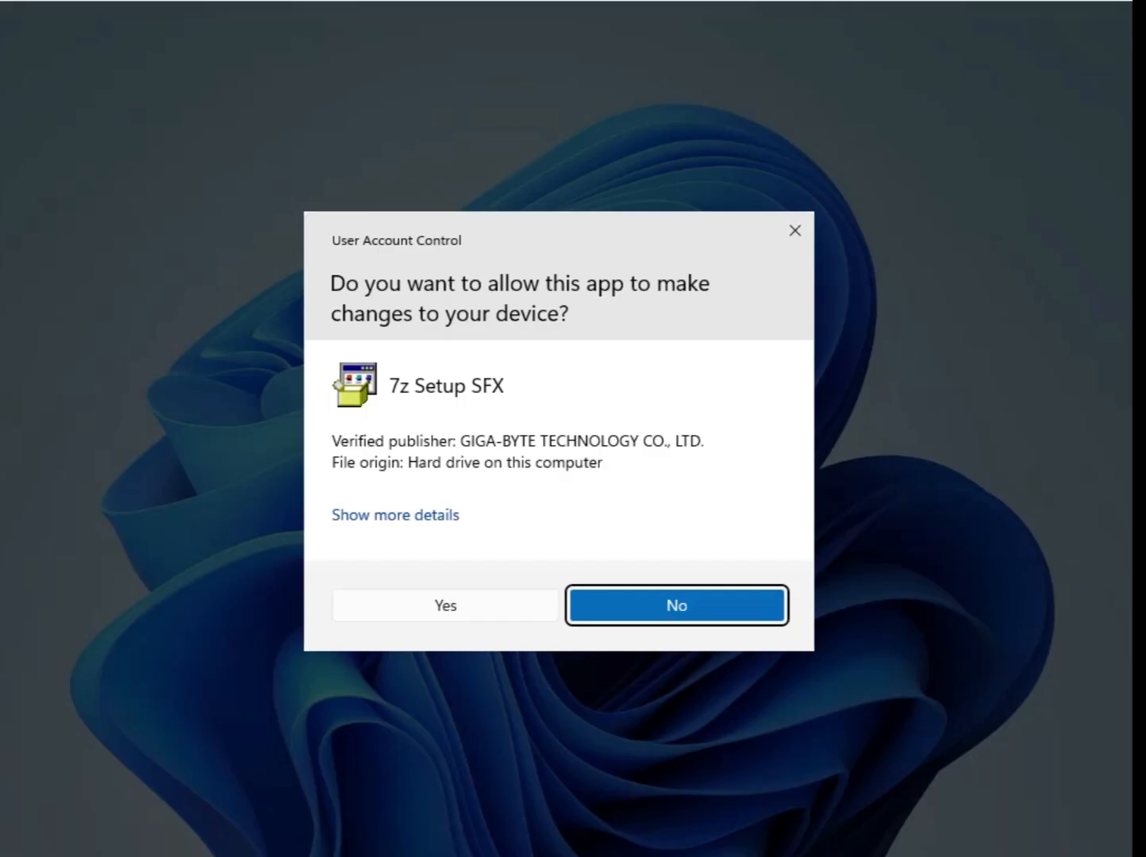
{"action": "left_click", "coordinate": [468, 604]}
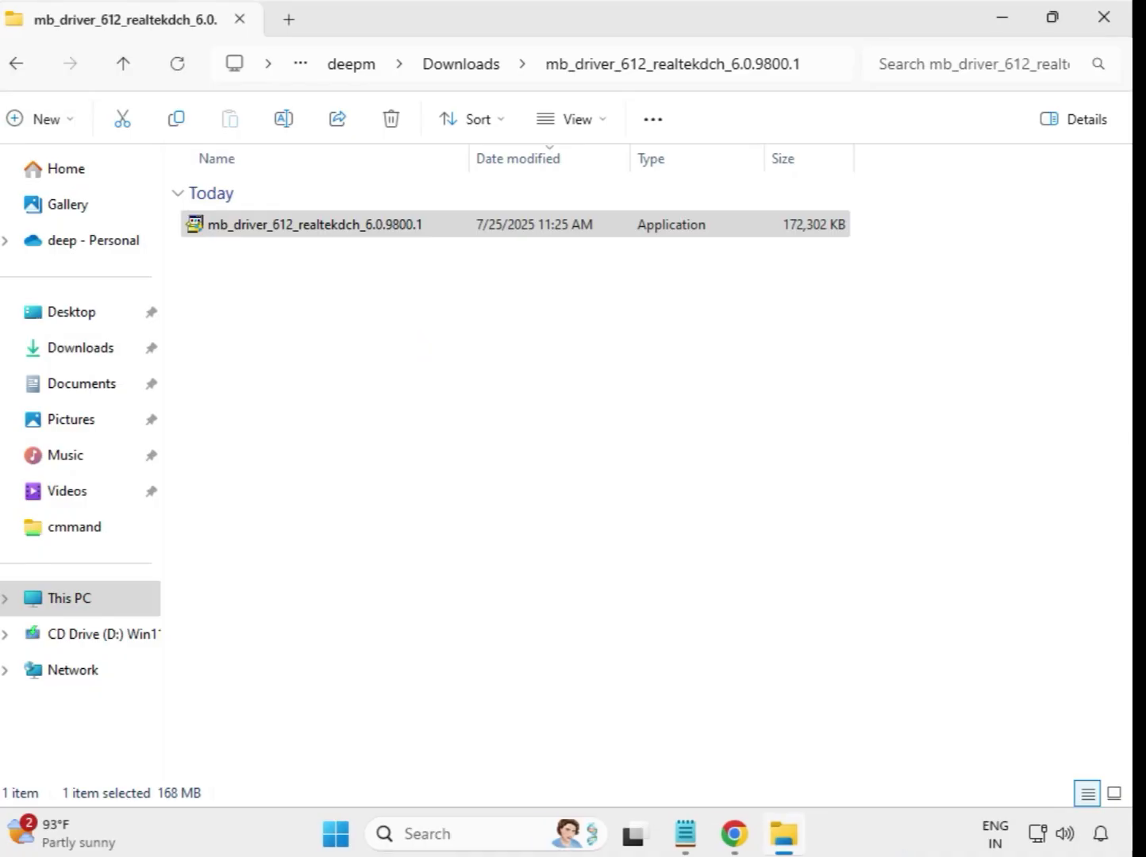
Run the Intel WIFI UWD 22.200.0.6 installer from mb_driver_630_dchsetup as administrator, approving UAC
{"action": "left_click", "coordinate": [466, 77]}
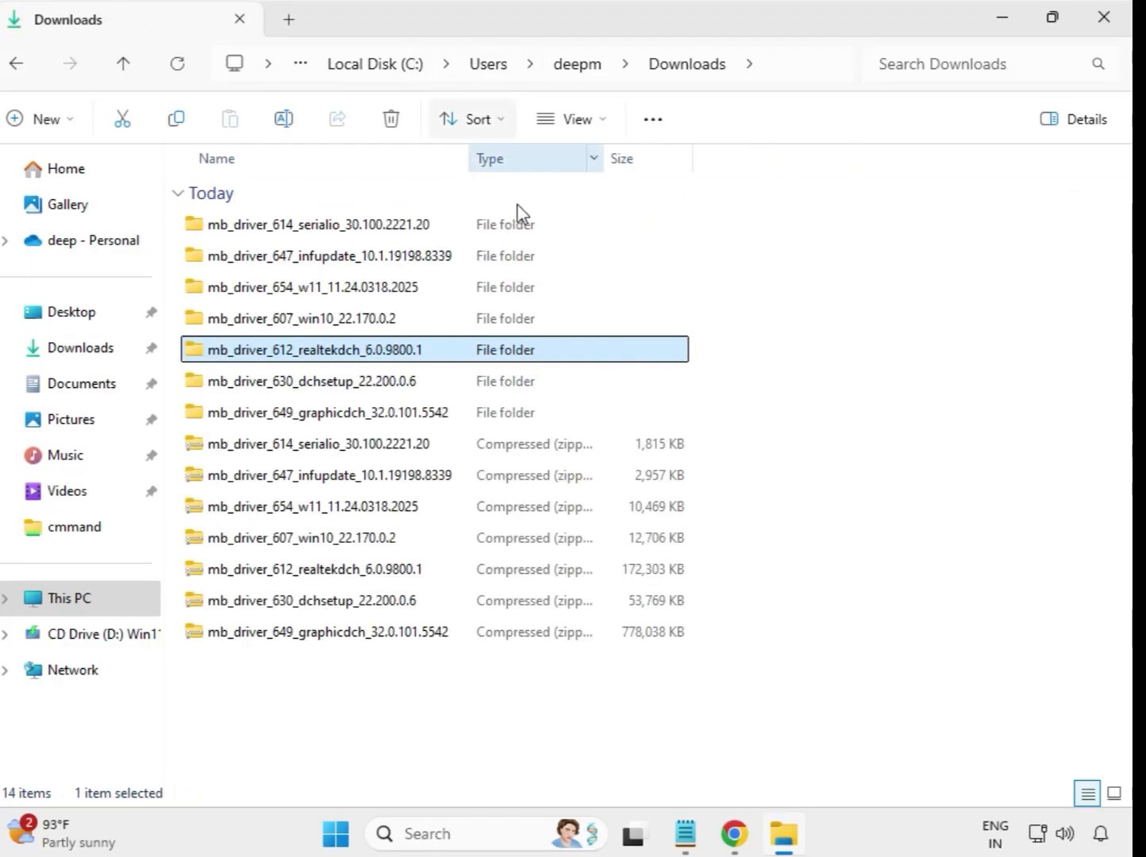
{"action": "left_click", "coordinate": [377, 389]}
{"action": "left_click", "coordinate": [383, 419]}
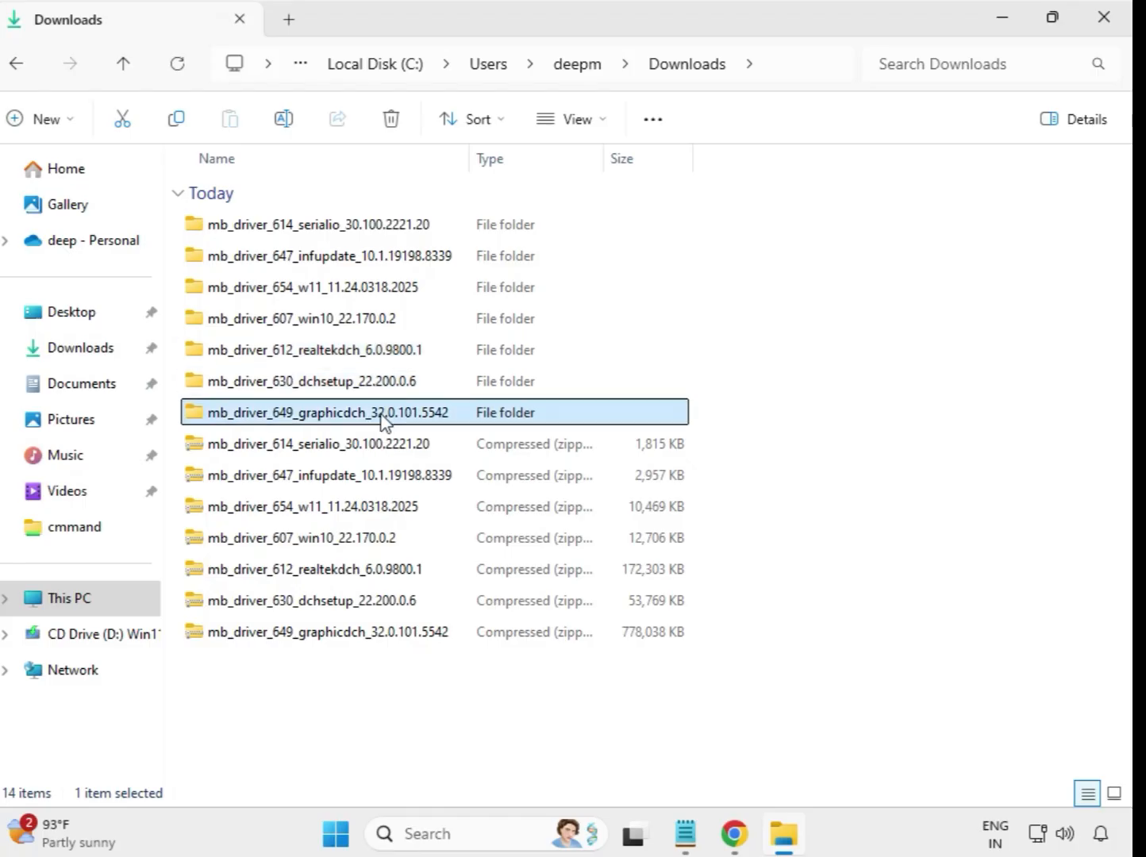
{"action": "left_click", "coordinate": [371, 387]}
{"action": "double_click", "coordinate": [370, 387]}
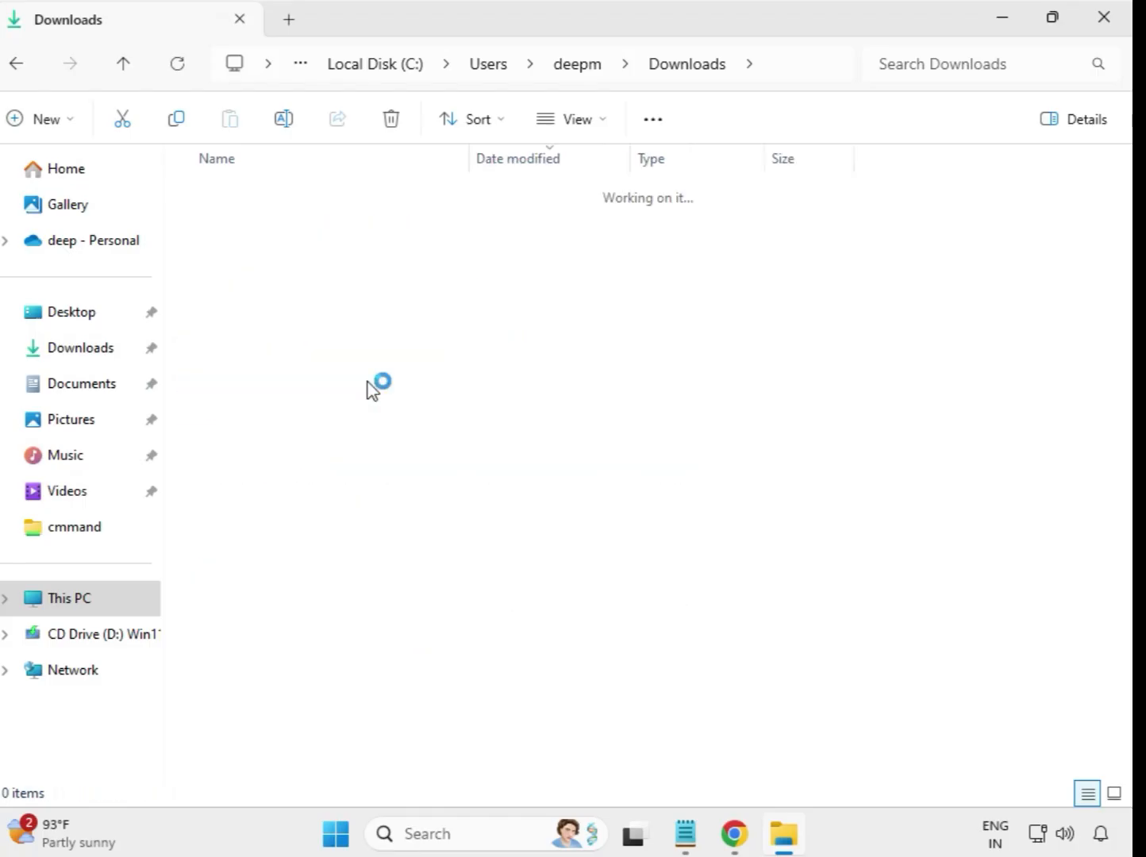
{"action": "left_click", "coordinate": [308, 232]}
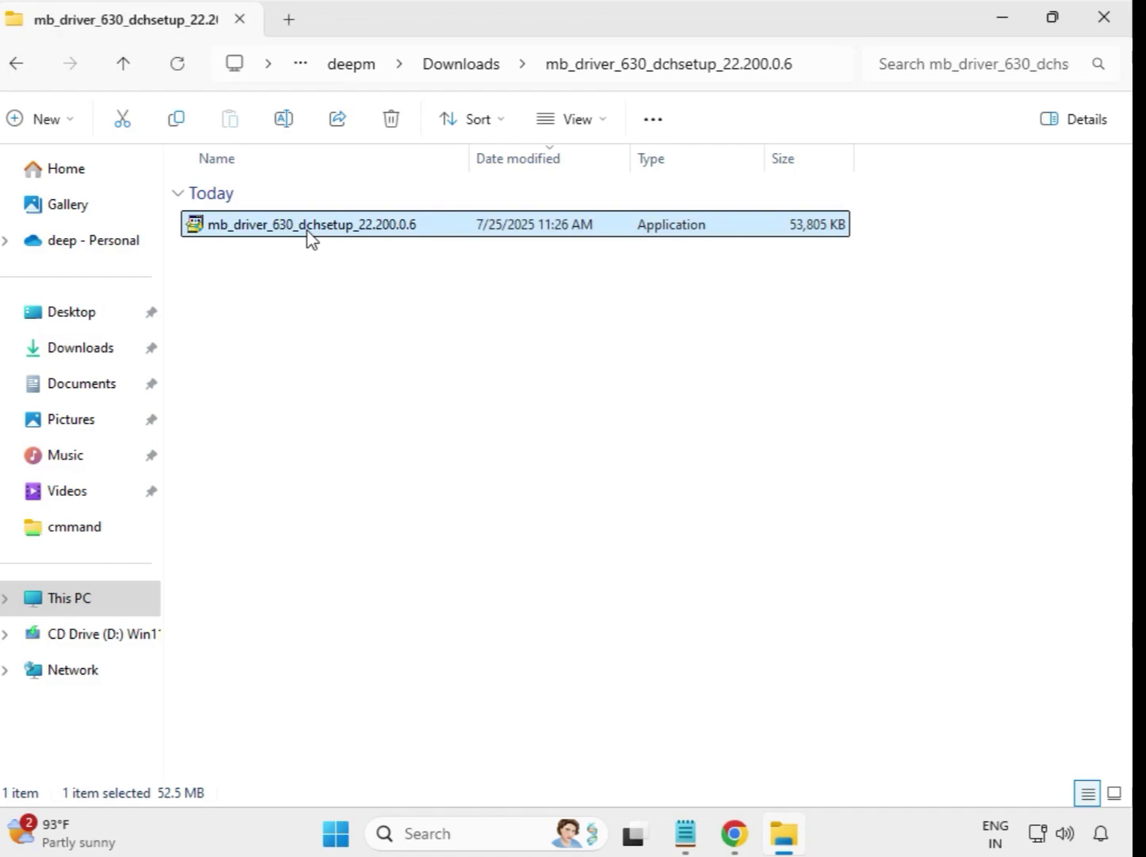
{"action": "right_click", "coordinate": [307, 231]}
{"action": "left_click", "coordinate": [438, 414]}
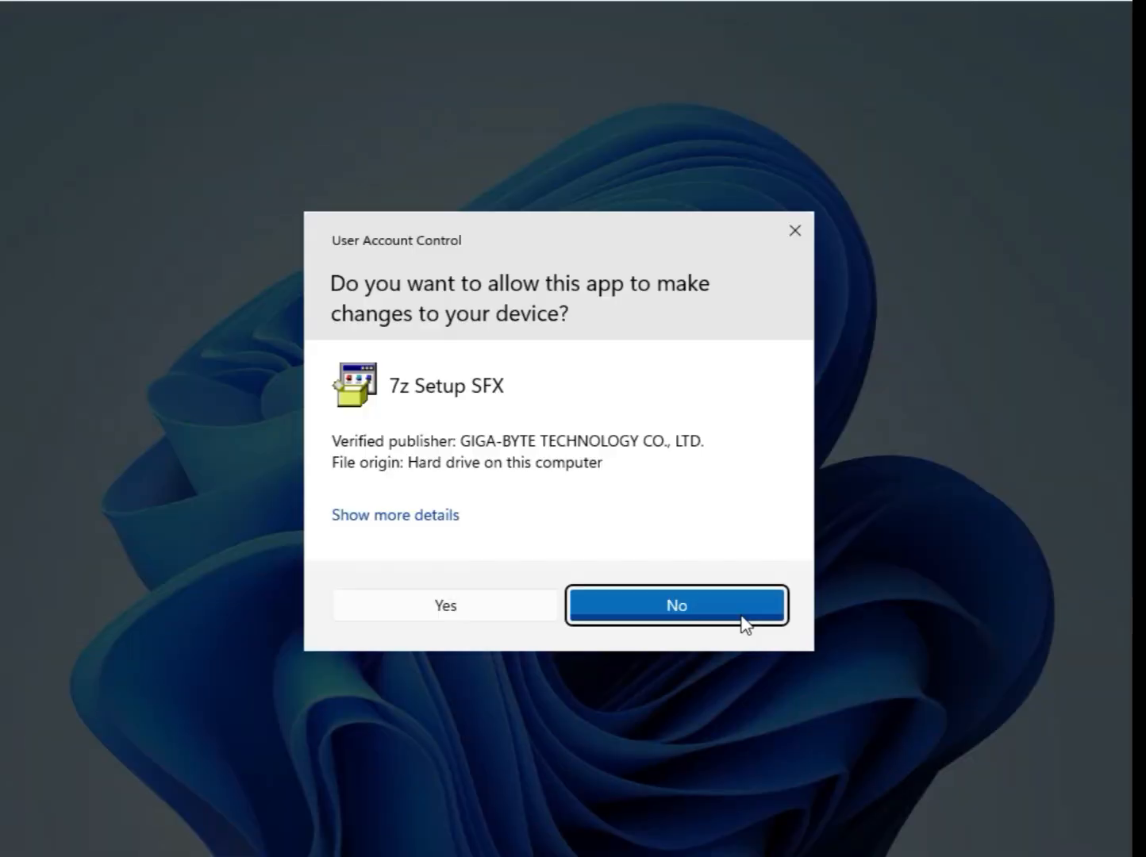
{"action": "left_click", "coordinate": [471, 611]}
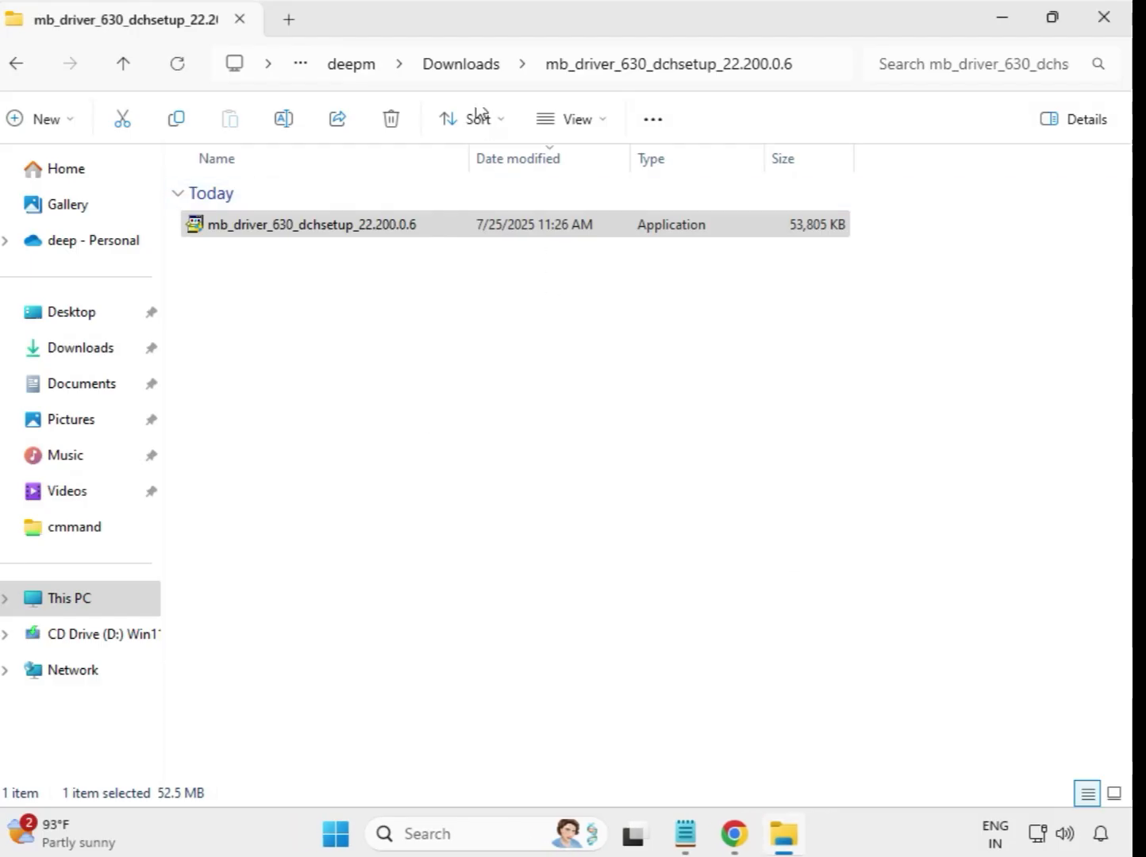
Launch the Intel UHD Graphics 32.0.101.5542 installer as administrator and approve UAC
{"action": "left_click", "coordinate": [462, 65]}
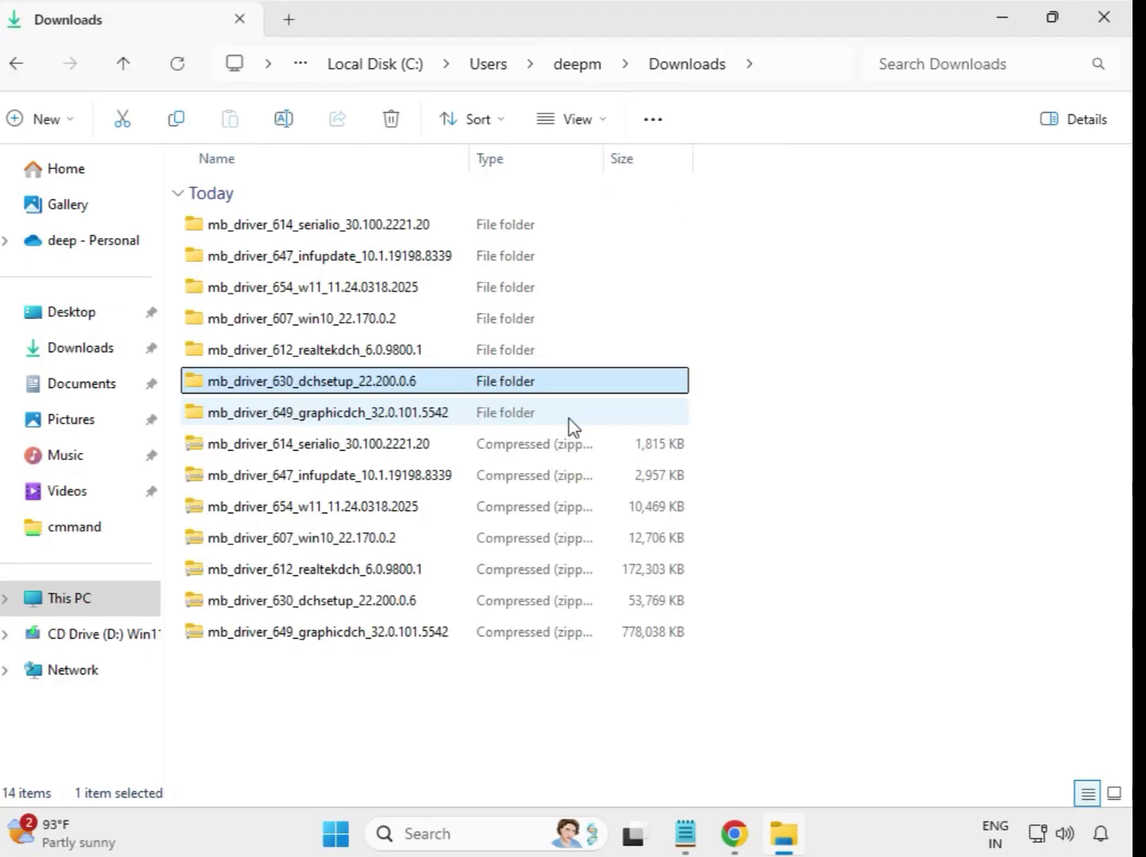
{"action": "left_click", "coordinate": [343, 415]}
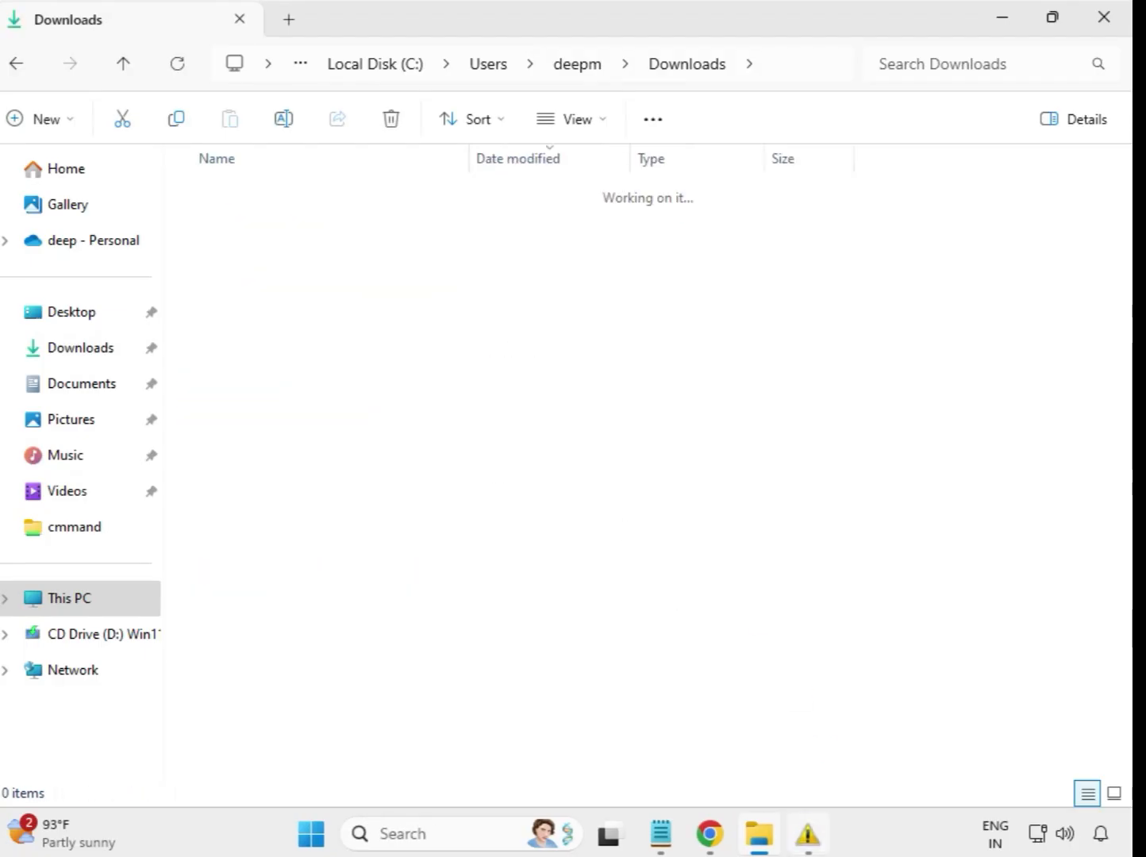
{"action": "left_click", "coordinate": [371, 226]}
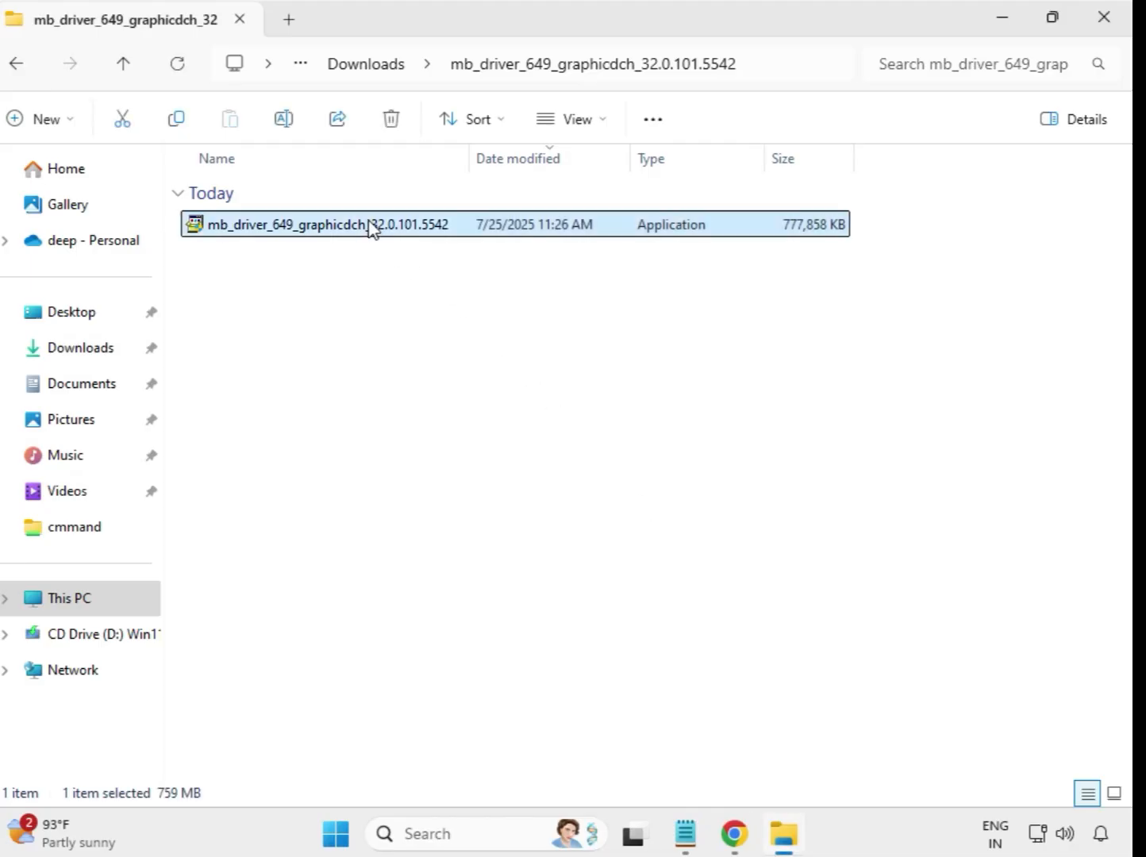
{"action": "right_click", "coordinate": [384, 242]}
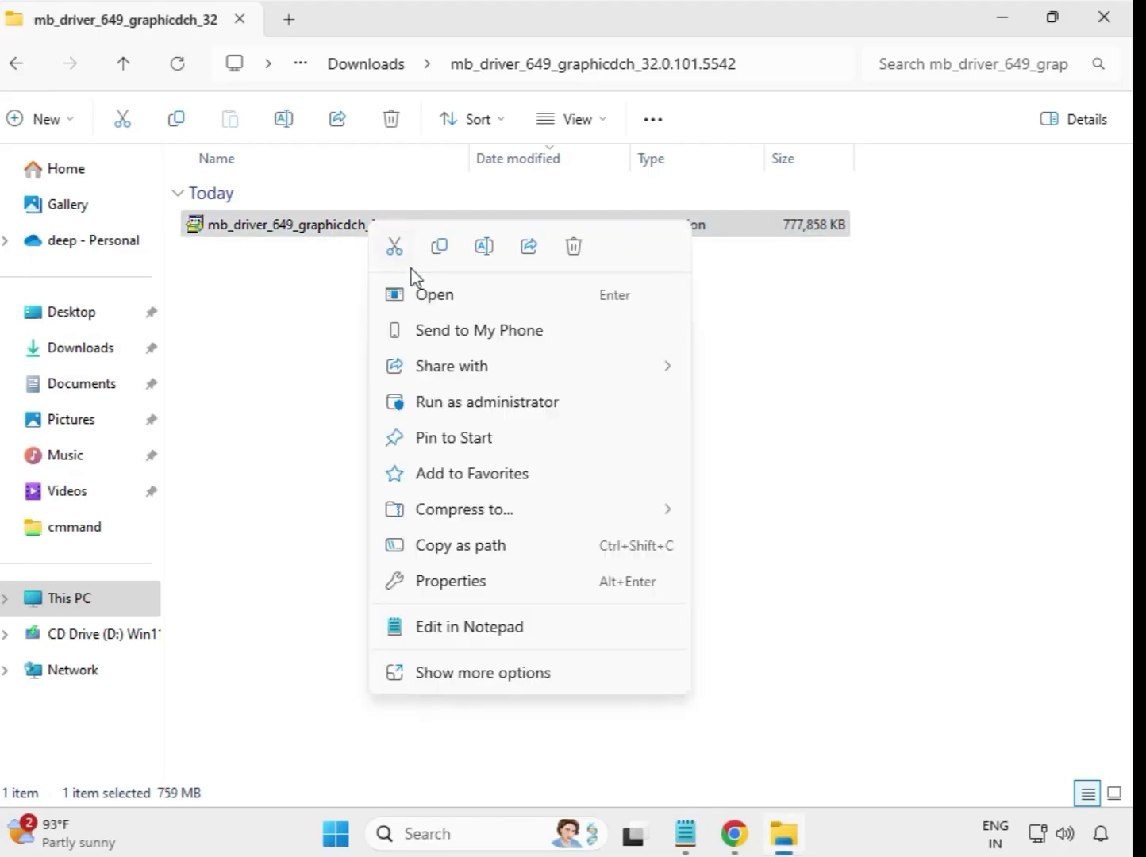
{"action": "left_click", "coordinate": [481, 402]}
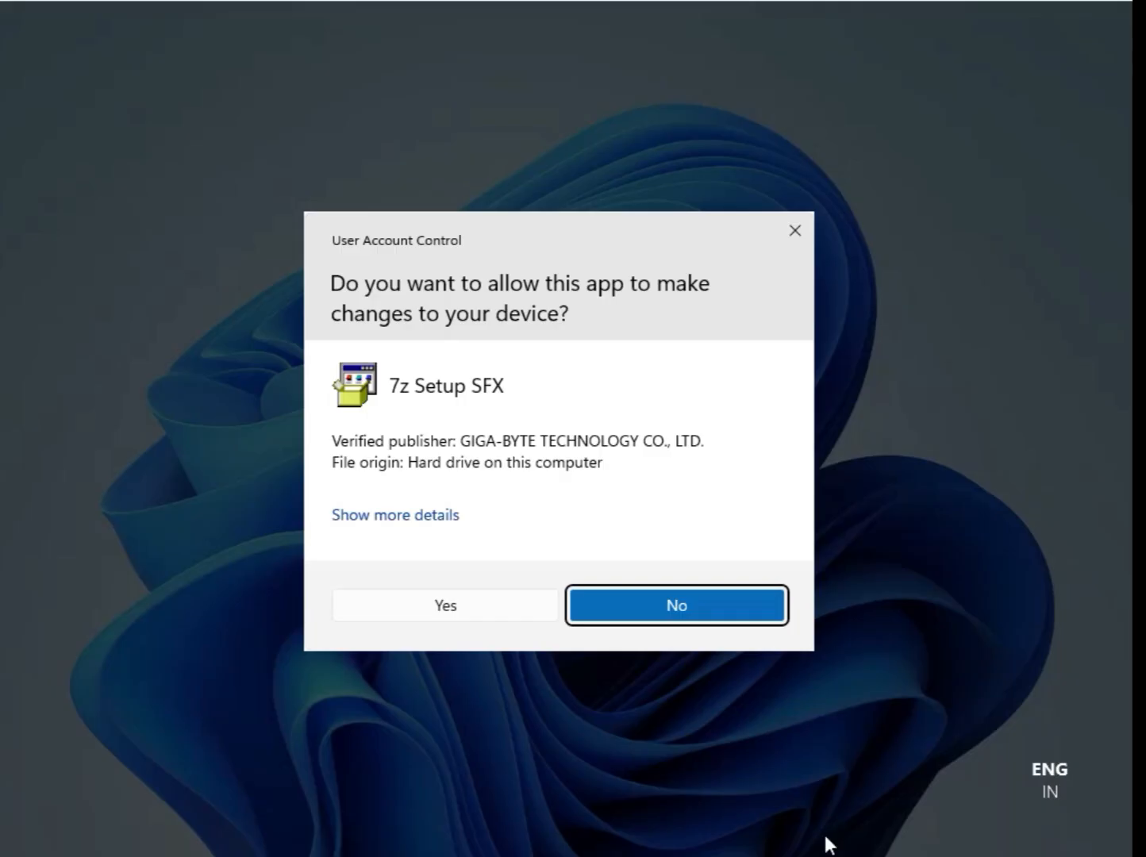
{"action": "left_click", "coordinate": [456, 608]}
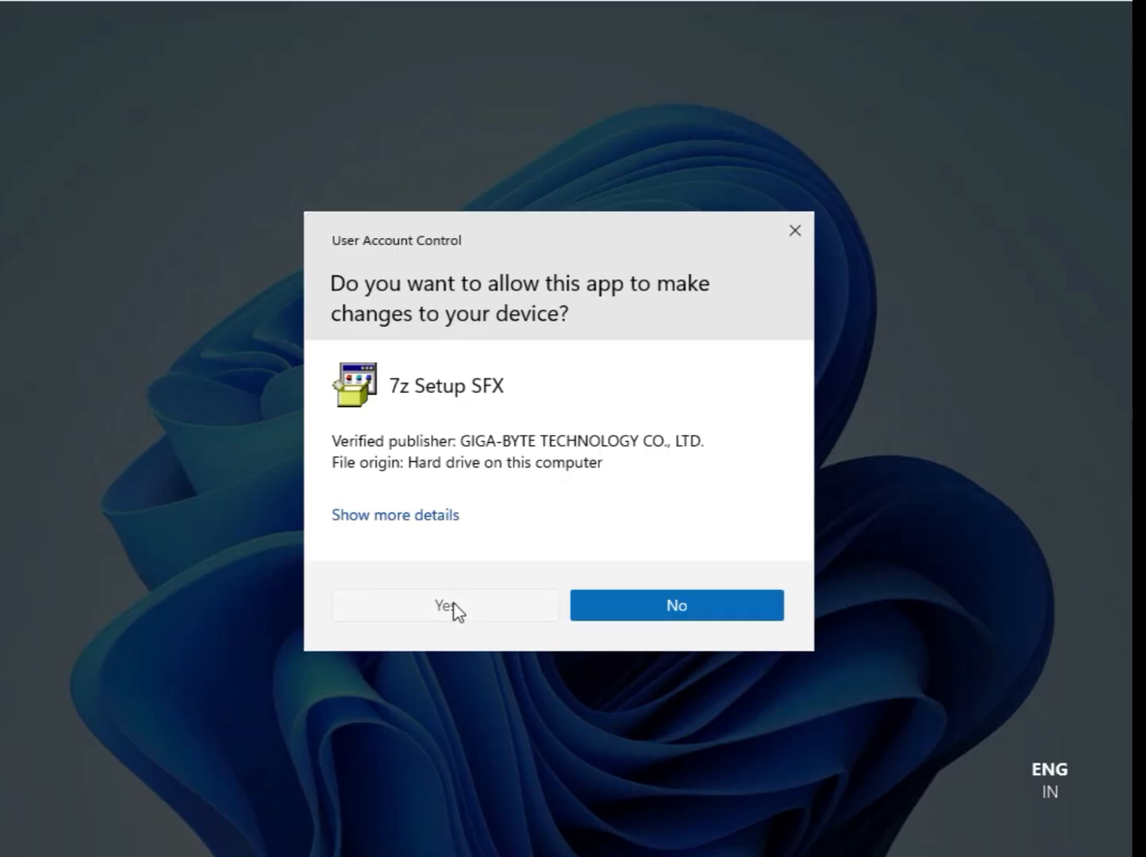